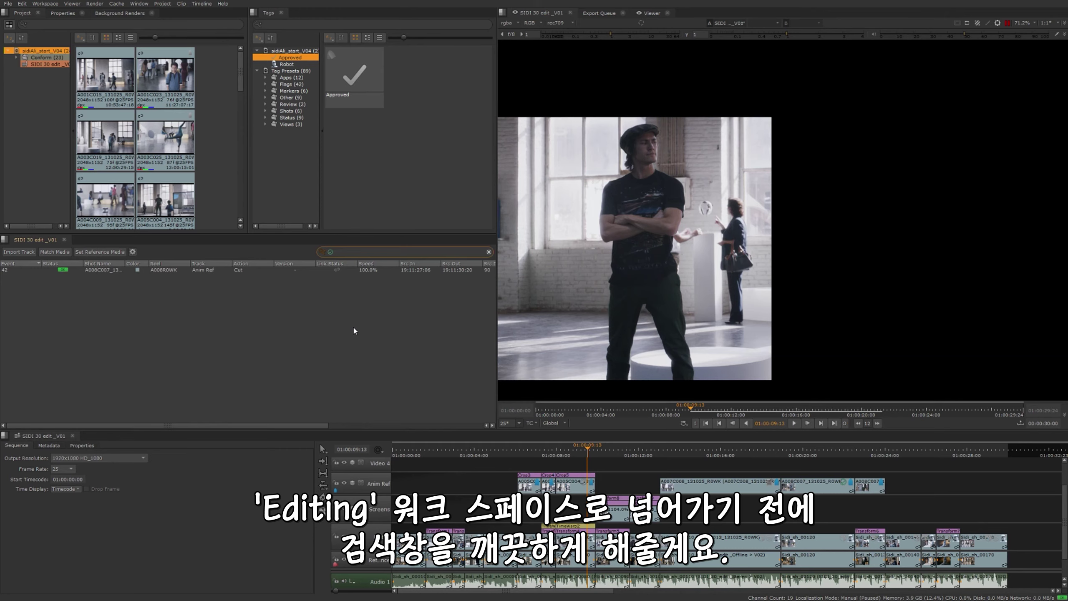
Clear the search filter from the sequence's event list and switch to the Editing workspace
{"action": "left_click", "coordinate": [489, 251]}
{"action": "left_click", "coordinate": [44, 4]}
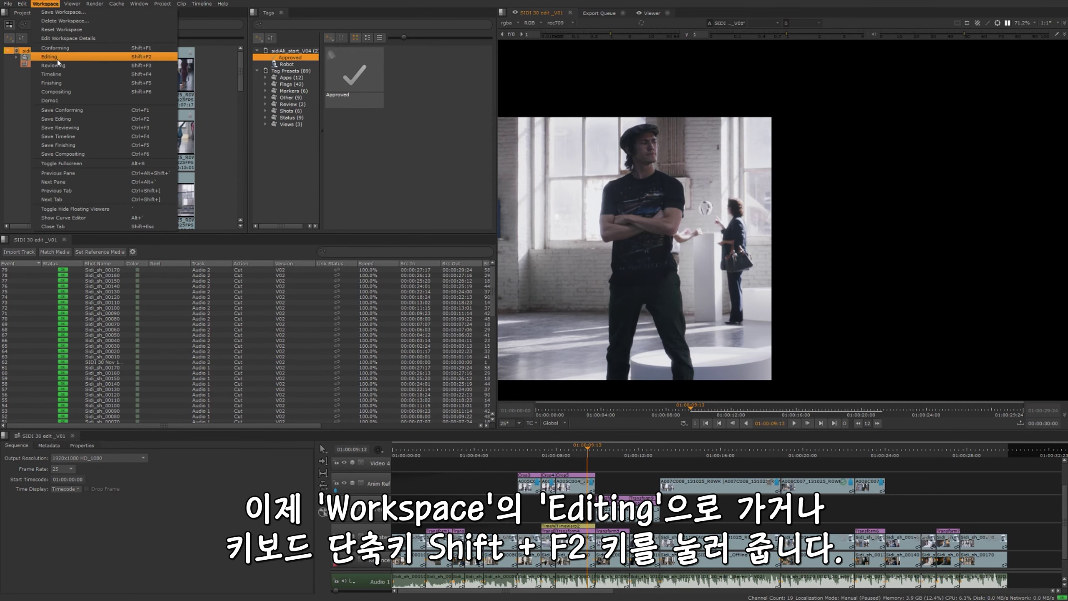
{"action": "left_click", "coordinate": [138, 56]}
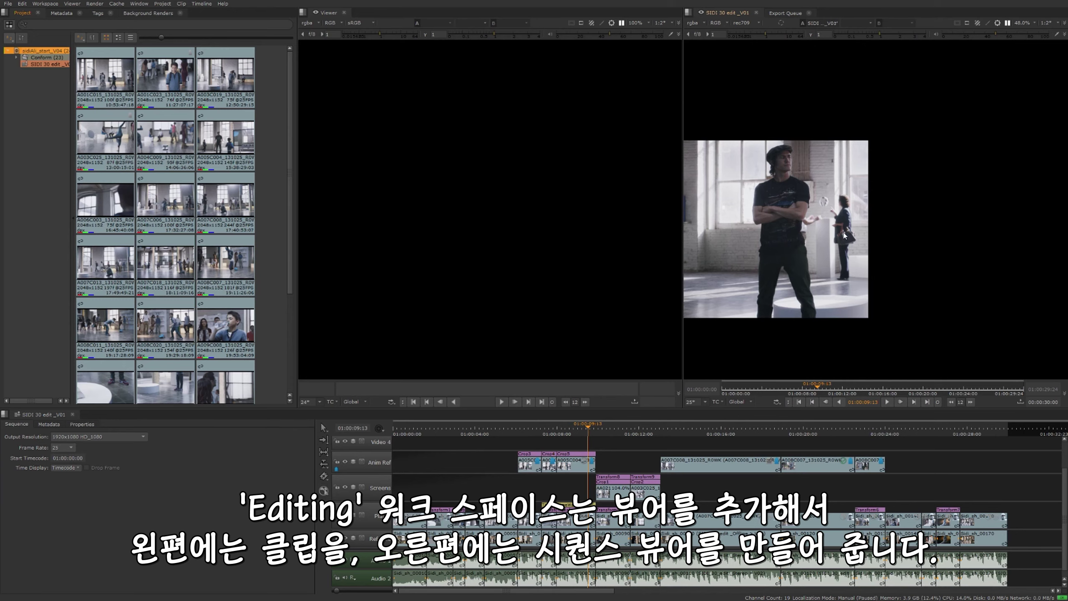
Open clip A009C008 in the source viewer, play part of it and step forward to the boy holding the bottle
{"action": "double_click", "coordinate": [224, 320]}
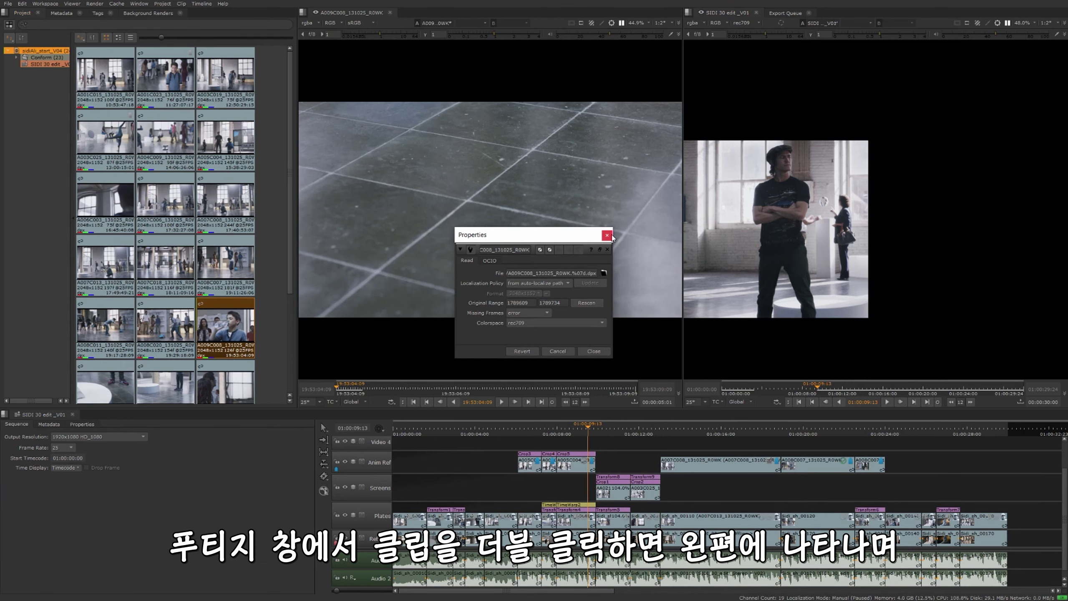
{"action": "left_click", "coordinate": [606, 234]}
{"action": "left_click", "coordinate": [501, 402]}
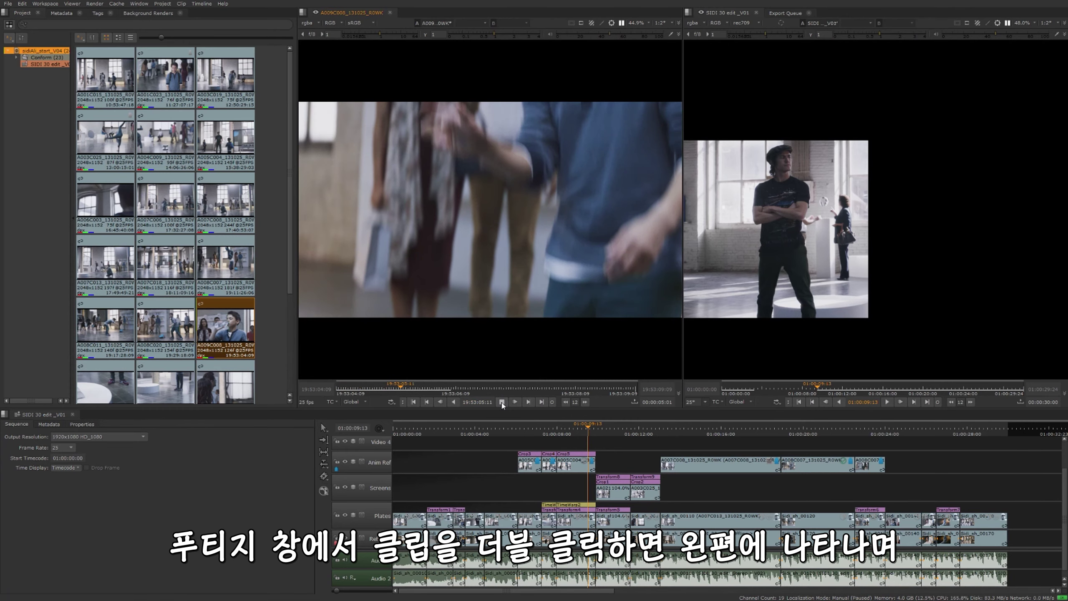
{"action": "left_click", "coordinate": [502, 402]}
{"action": "key", "text": "Right"}
{"action": "key", "text": "Right"}
{"action": "key", "text": "Right"}
{"action": "key", "text": "Right"}
{"action": "key", "text": "Right"}
{"action": "key", "text": "Right"}
{"action": "key", "text": "Right"}
{"action": "key", "text": "Right"}
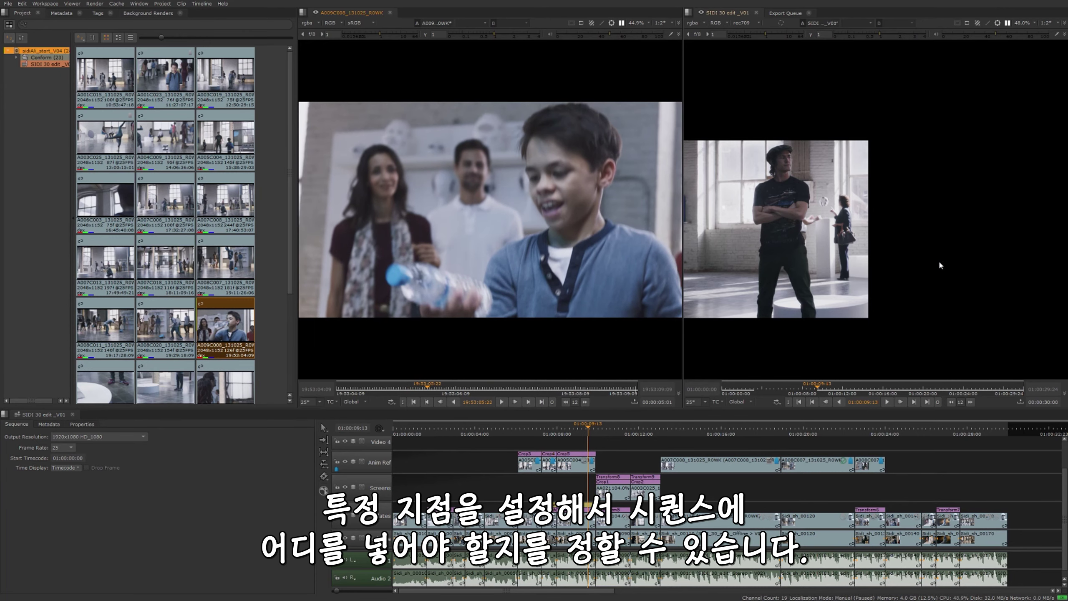
Import the tiffs folder from ArtWork/screens into the project with the default import options
{"action": "left_click", "coordinate": [41, 188]}
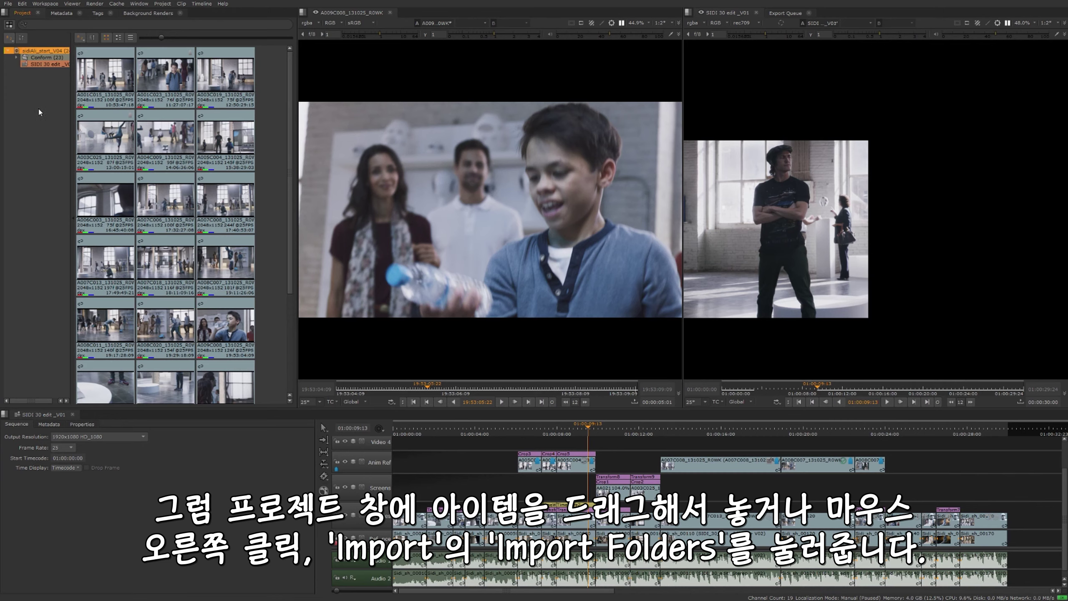
{"action": "right_click", "coordinate": [38, 122]}
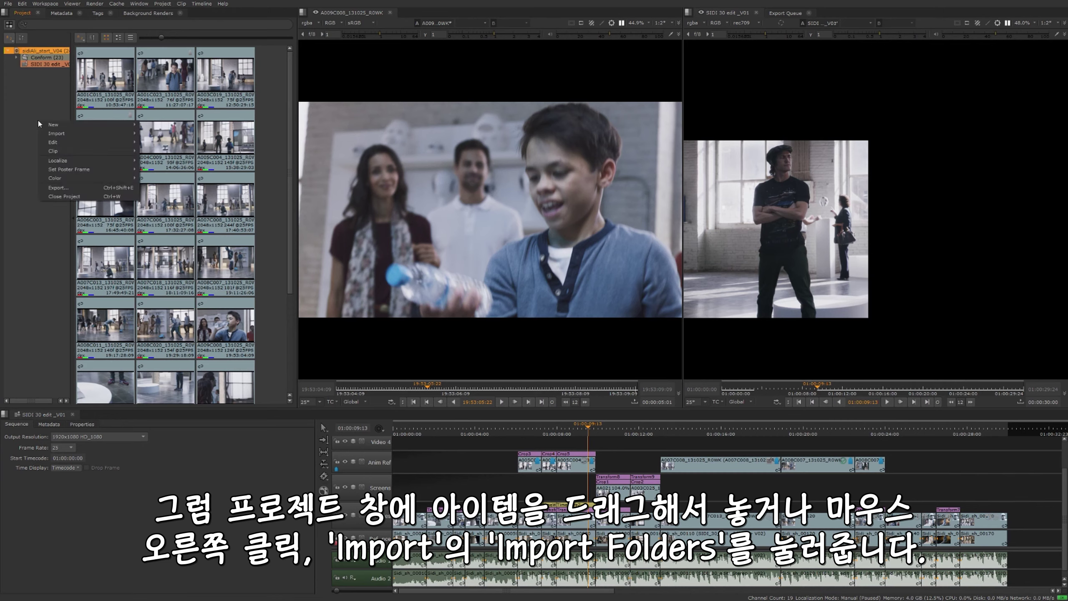
{"action": "mouse_move", "coordinate": [67, 134]}
{"action": "left_click", "coordinate": [185, 143]}
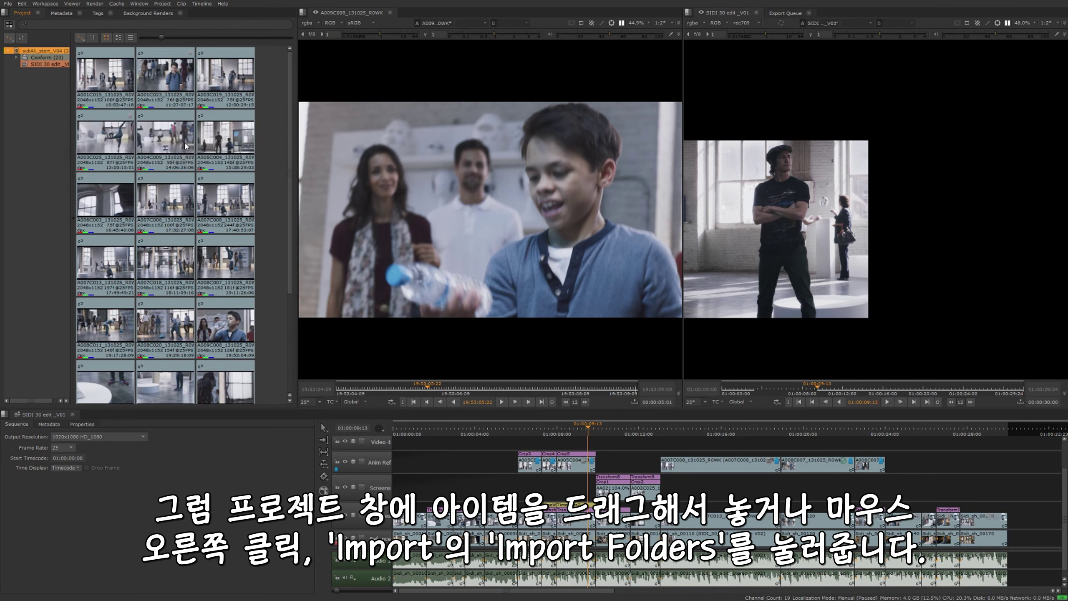
{"action": "left_click", "coordinate": [382, 235]}
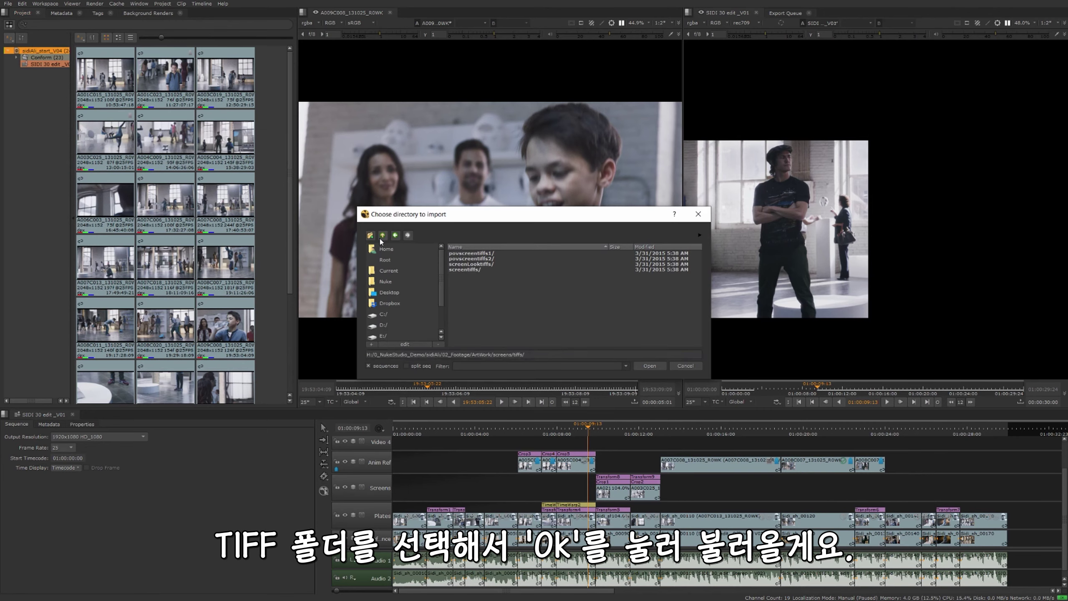
{"action": "left_click", "coordinate": [467, 283]}
{"action": "double_click", "coordinate": [467, 283]}
{"action": "left_click", "coordinate": [660, 368]}
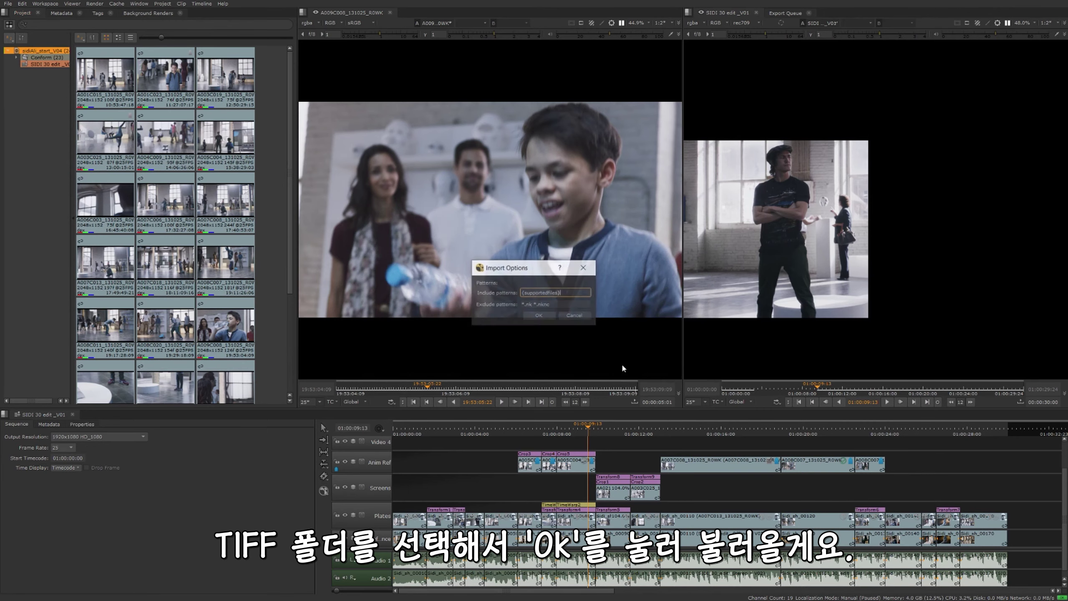
{"action": "left_click", "coordinate": [538, 316]}
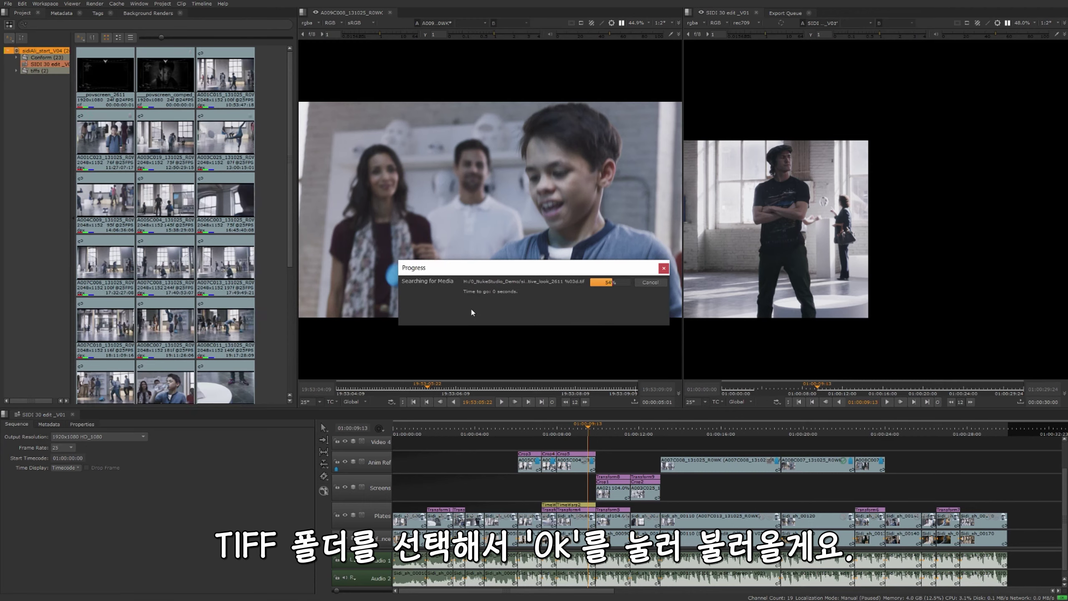
Show the contents of the imported tiffs bin with larger clip thumbnails and a wider, expanded bin tree
{"action": "left_click", "coordinate": [35, 71]}
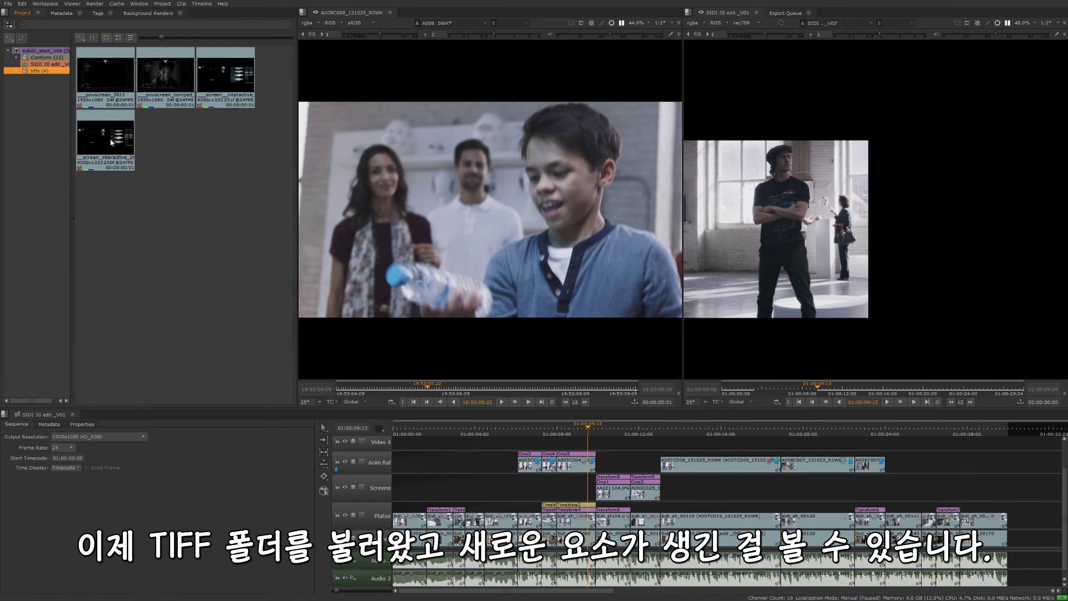
{"action": "left_click_drag", "start_coordinate": [163, 39], "coordinate": [201, 42]}
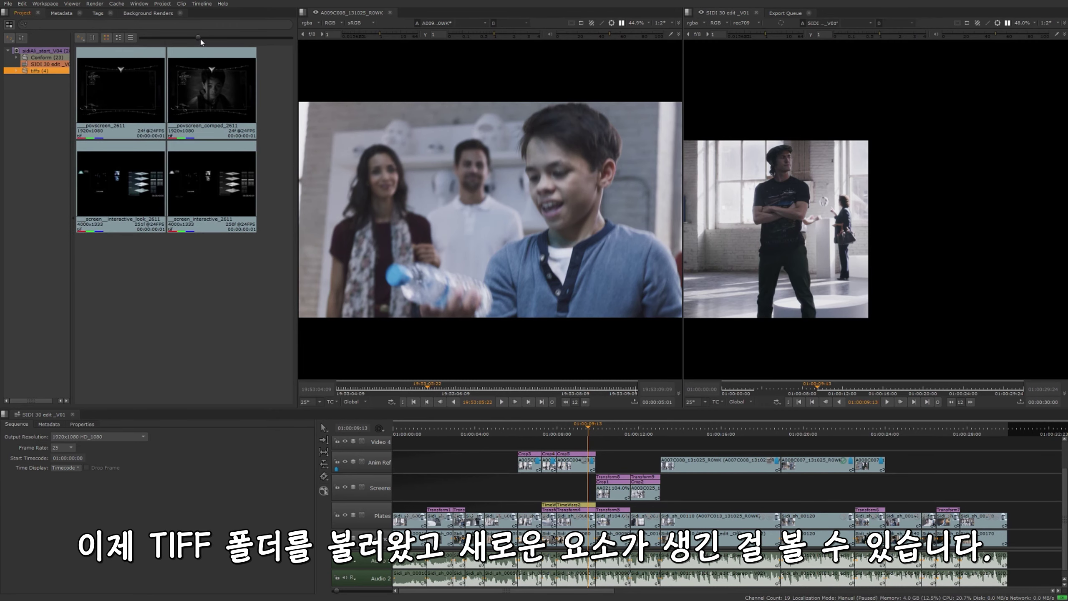
{"action": "left_click", "coordinate": [17, 71]}
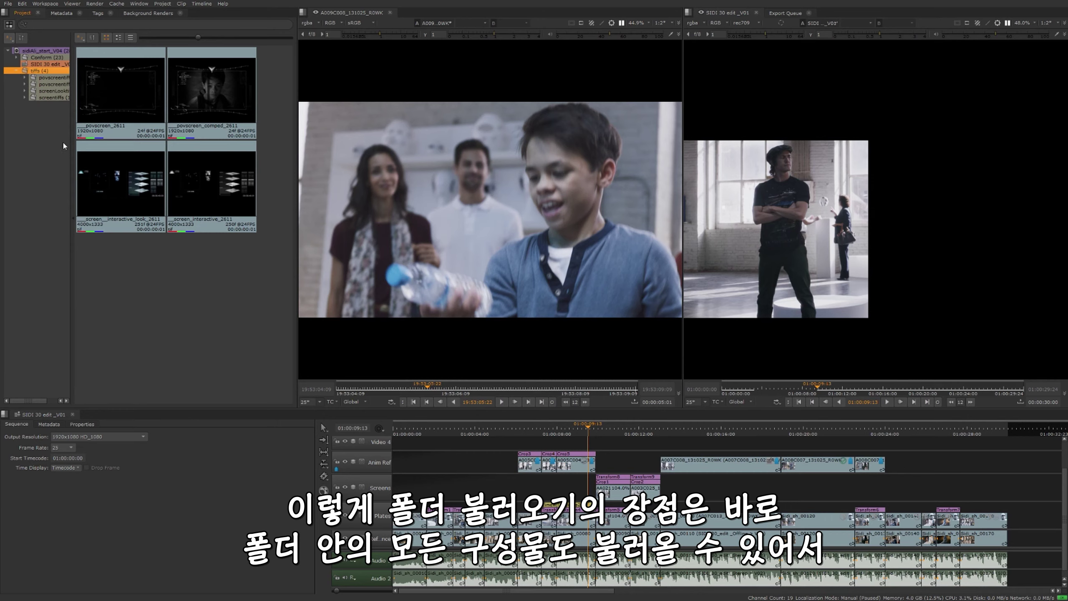
{"action": "left_click_drag", "start_coordinate": [72, 143], "coordinate": [90, 143]}
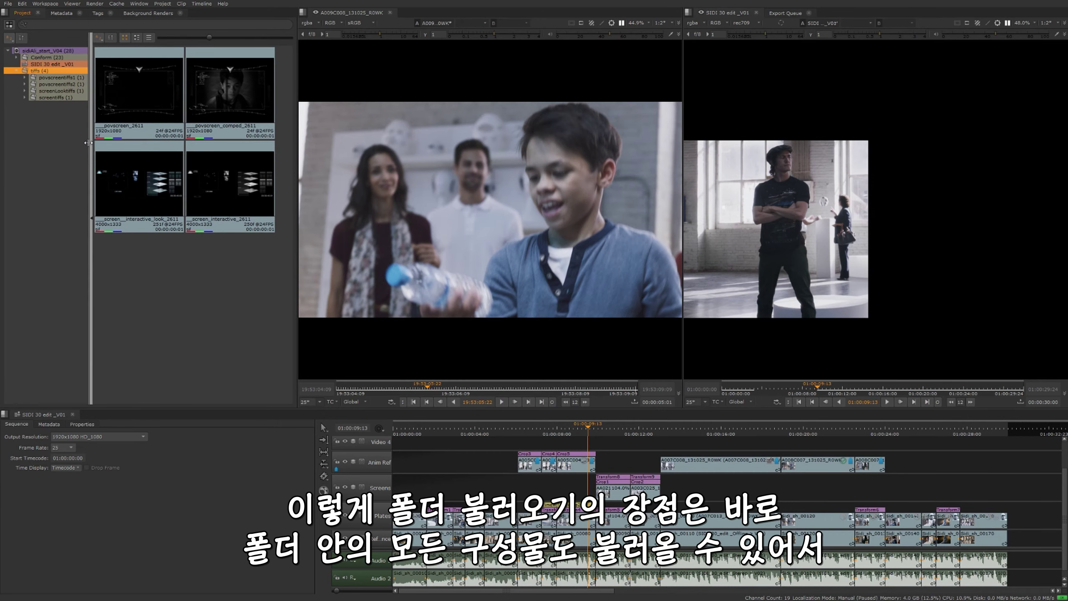
Expand the tiffs subfolders to examine the clip in each, and collapse the whole tiffs bin
{"action": "left_click", "coordinate": [24, 78]}
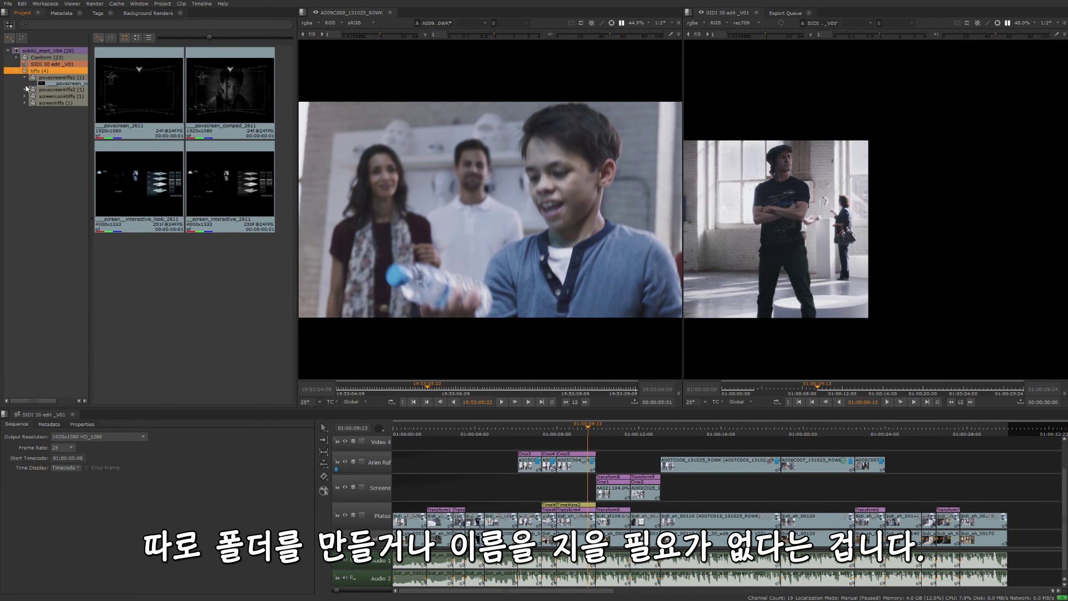
{"action": "left_click", "coordinate": [24, 89]}
{"action": "left_click", "coordinate": [24, 101]}
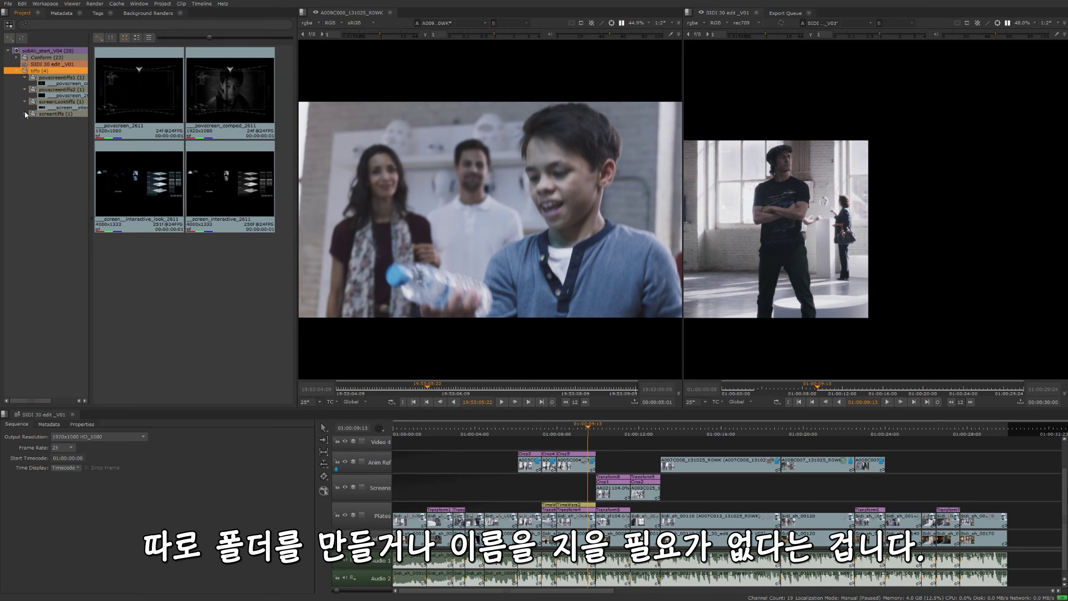
{"action": "left_click", "coordinate": [24, 113]}
{"action": "left_click", "coordinate": [18, 71]}
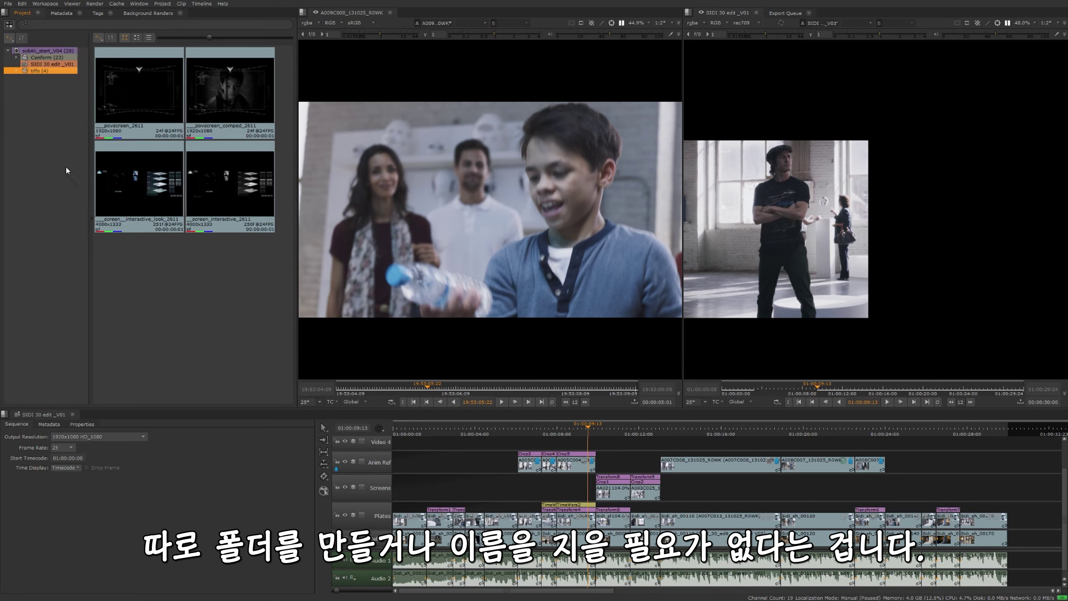
Open the povscreen_2611 clip in the source viewer and play its animation briefly
{"action": "double_click", "coordinate": [138, 85]}
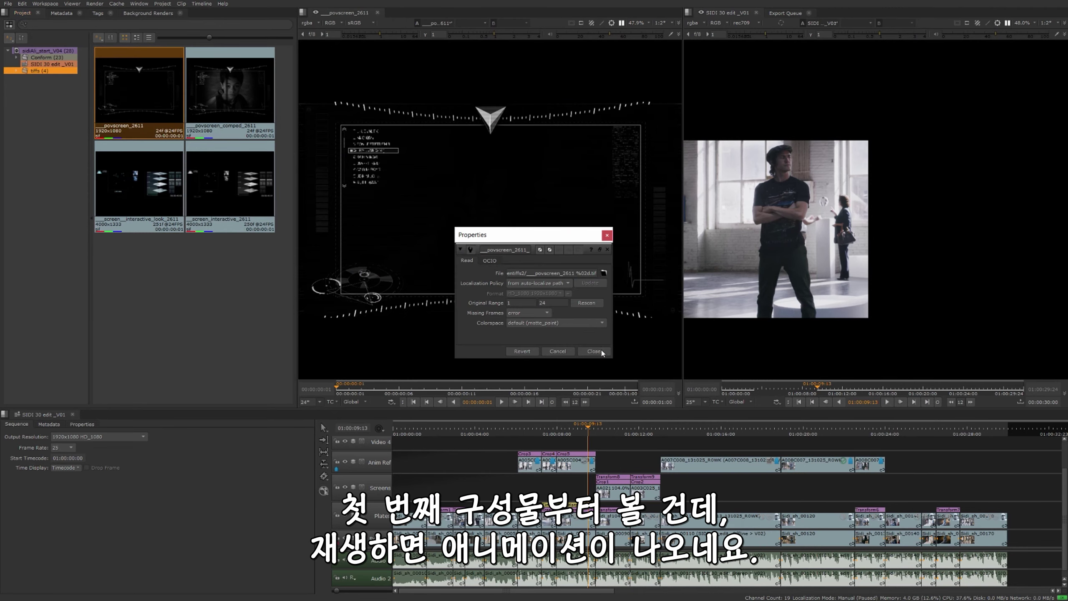
{"action": "left_click", "coordinate": [597, 350]}
{"action": "left_click", "coordinate": [501, 402]}
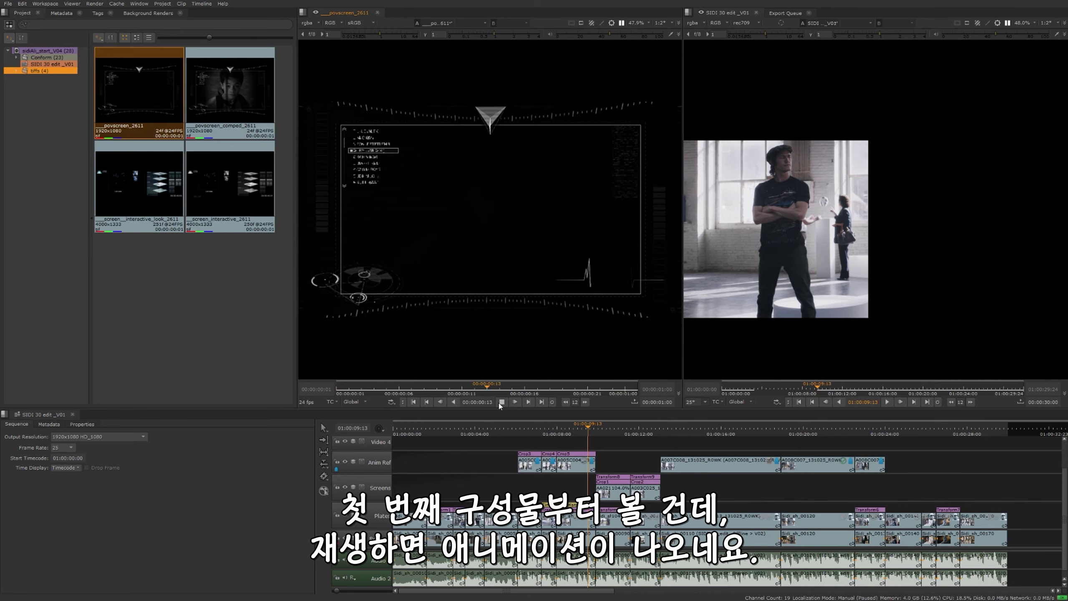
{"action": "left_click", "coordinate": [500, 402]}
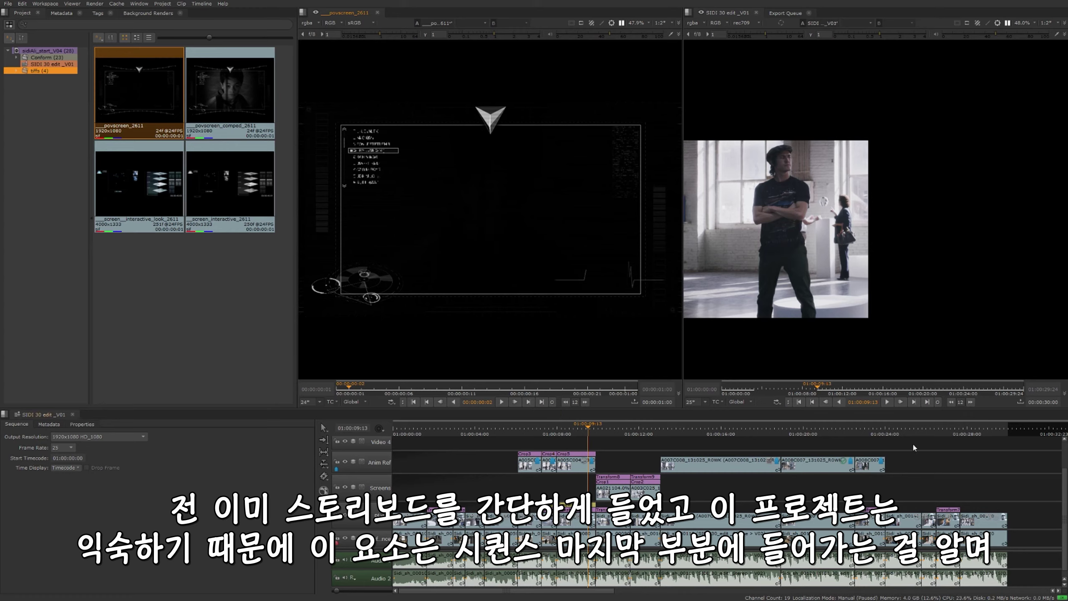
Place the sequence playhead at 01:00:26:13, the first frame of the gloved hand and bottle shot near the end
{"action": "left_click", "coordinate": [944, 425]}
{"action": "left_click_drag", "start_coordinate": [945, 427], "coordinate": [941, 427]}
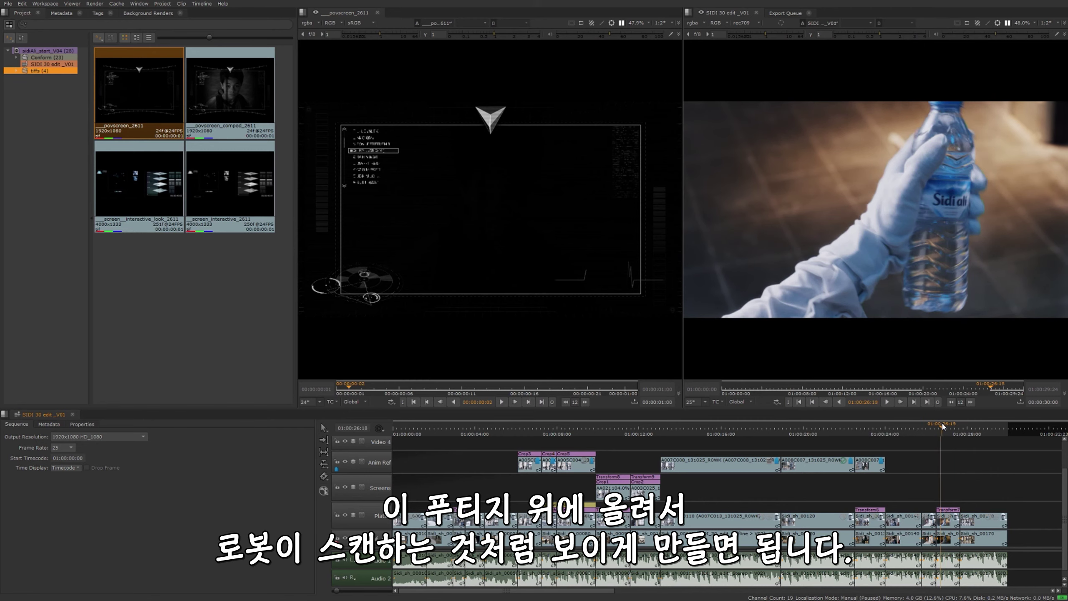
{"action": "left_click_drag", "start_coordinate": [137, 101], "coordinate": [952, 446]}
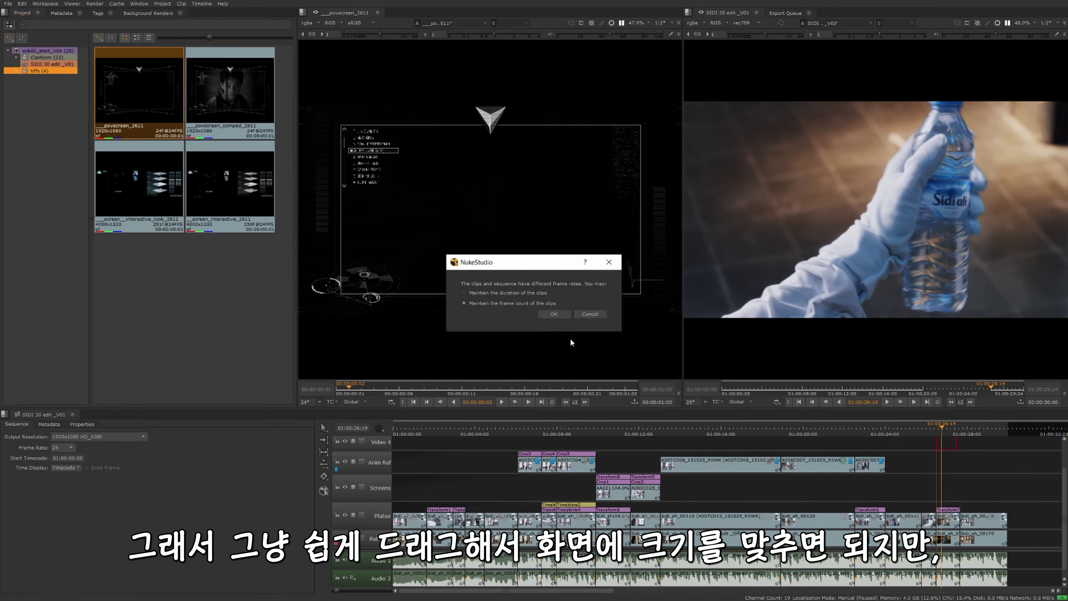
{"action": "left_click", "coordinate": [590, 313]}
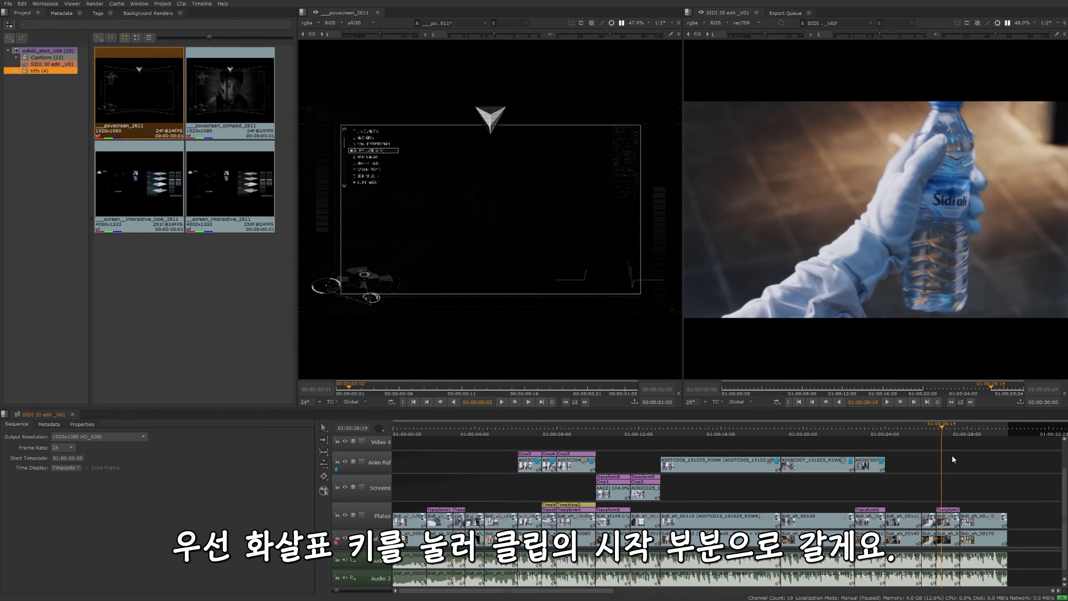
{"action": "key", "text": "Up"}
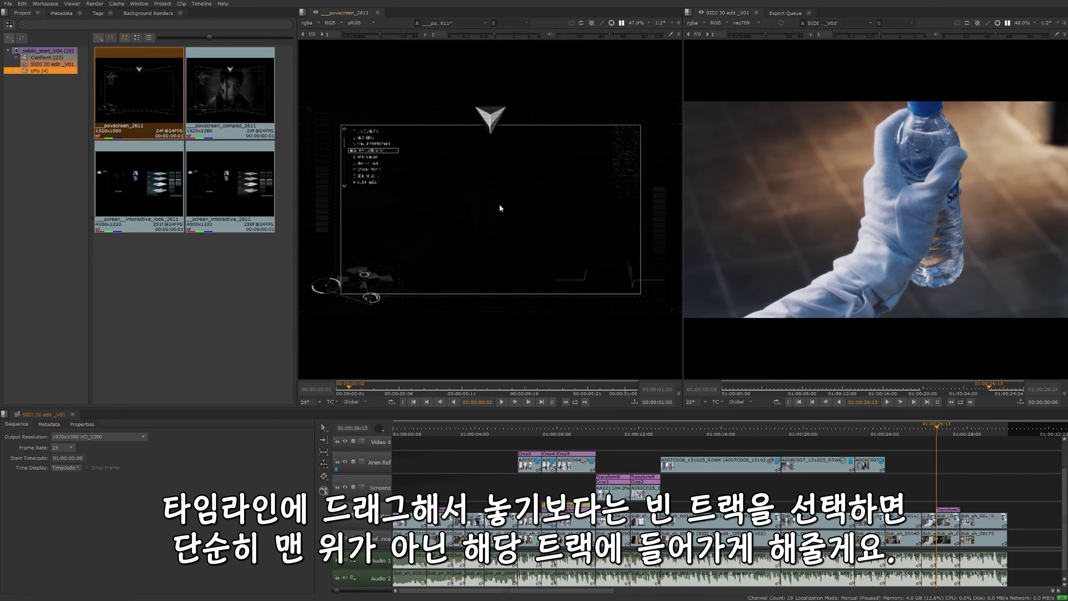
{"action": "left_click", "coordinate": [378, 441]}
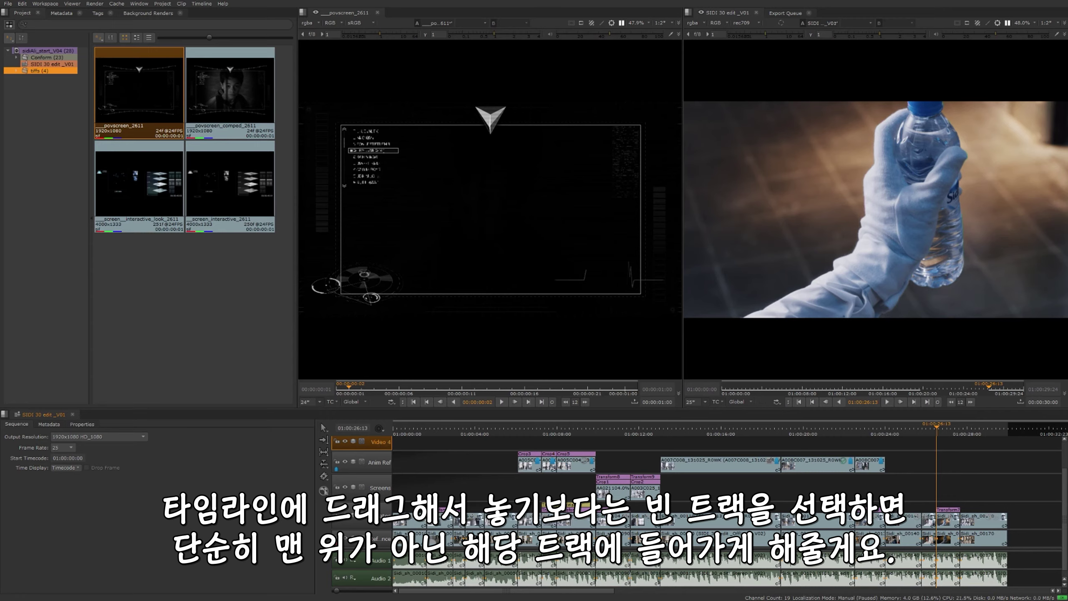
{"action": "right_click", "coordinate": [483, 213]}
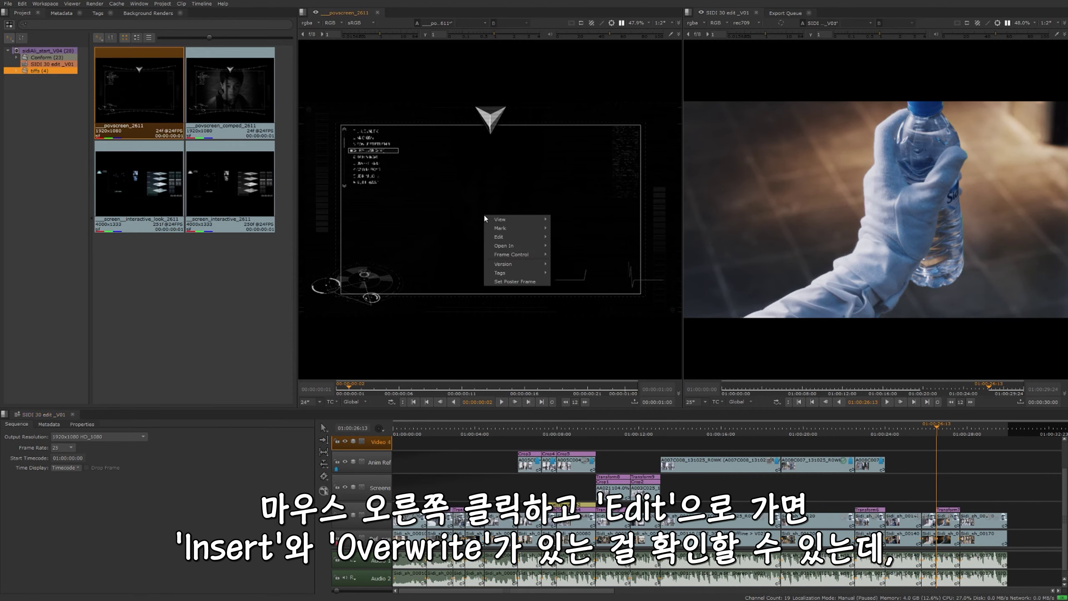
{"action": "mouse_move", "coordinate": [494, 237]}
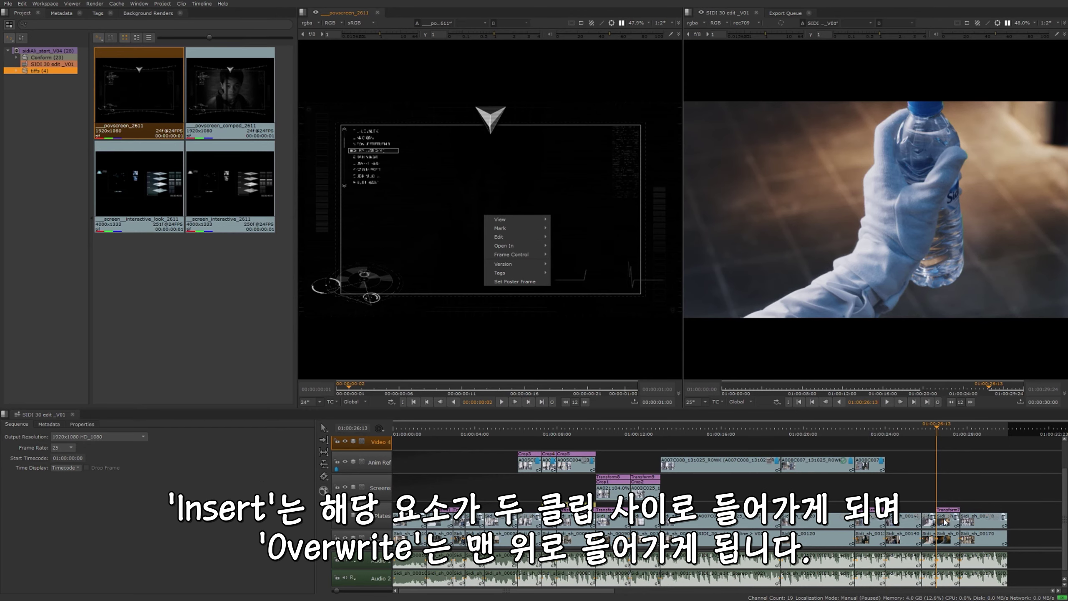
{"action": "mouse_move", "coordinate": [546, 255]}
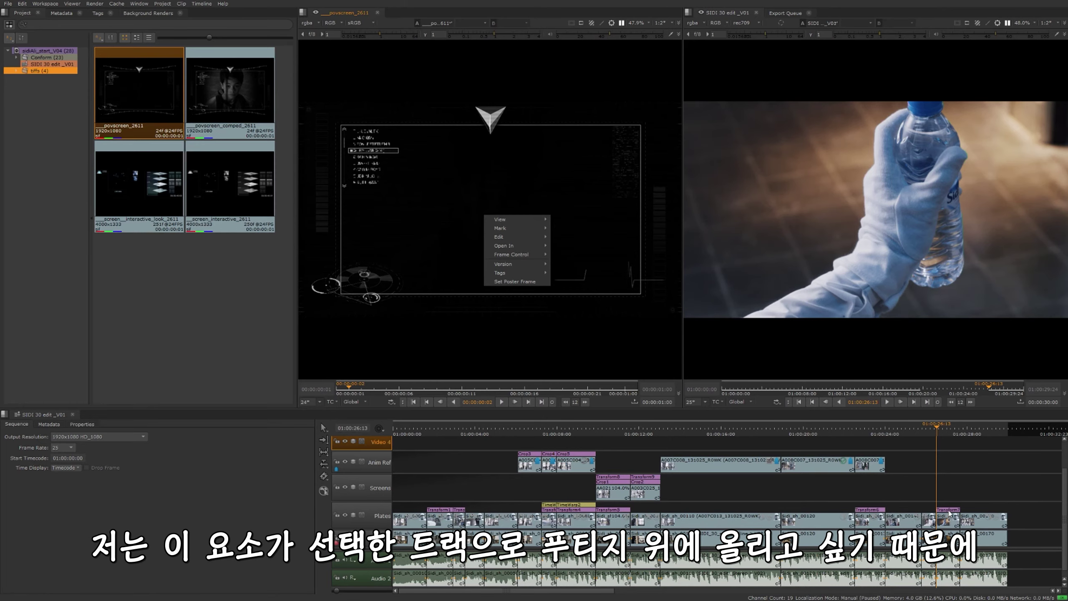
{"action": "left_click", "coordinate": [942, 447]}
Overwrite the povscreen_2611 clip onto the Video 4 track at the playhead, maintaining the clip's frame count
{"action": "left_click", "coordinate": [375, 444]}
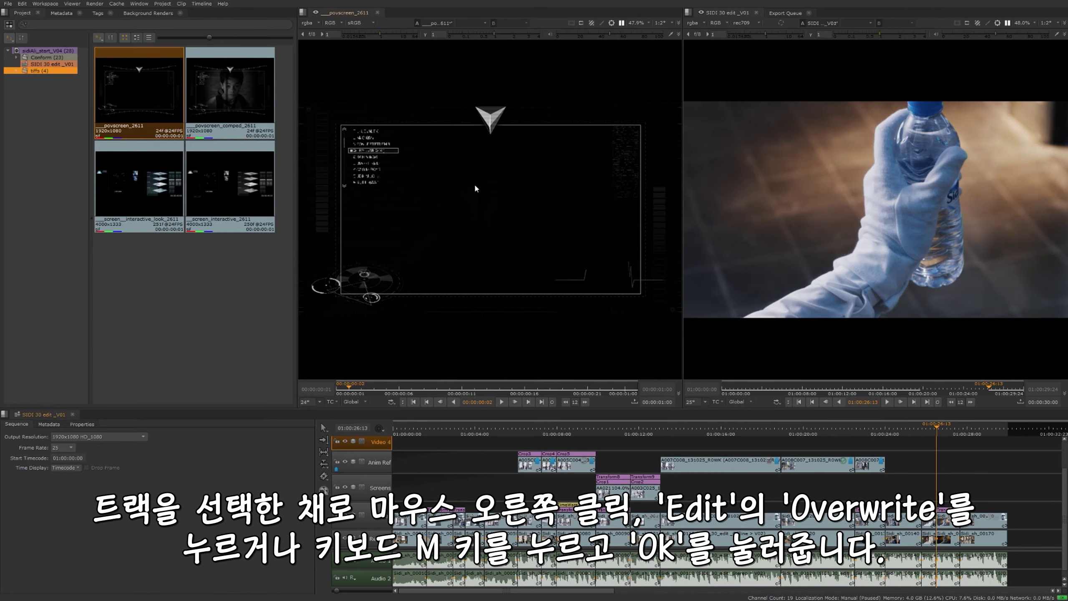
{"action": "right_click", "coordinate": [490, 215]}
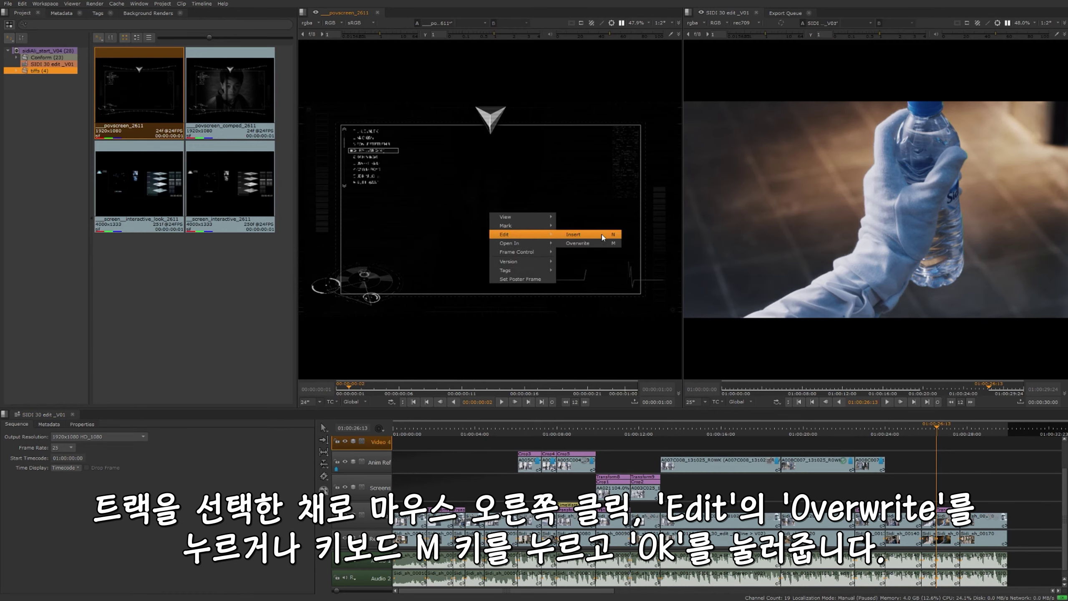
{"action": "left_click", "coordinate": [605, 244]}
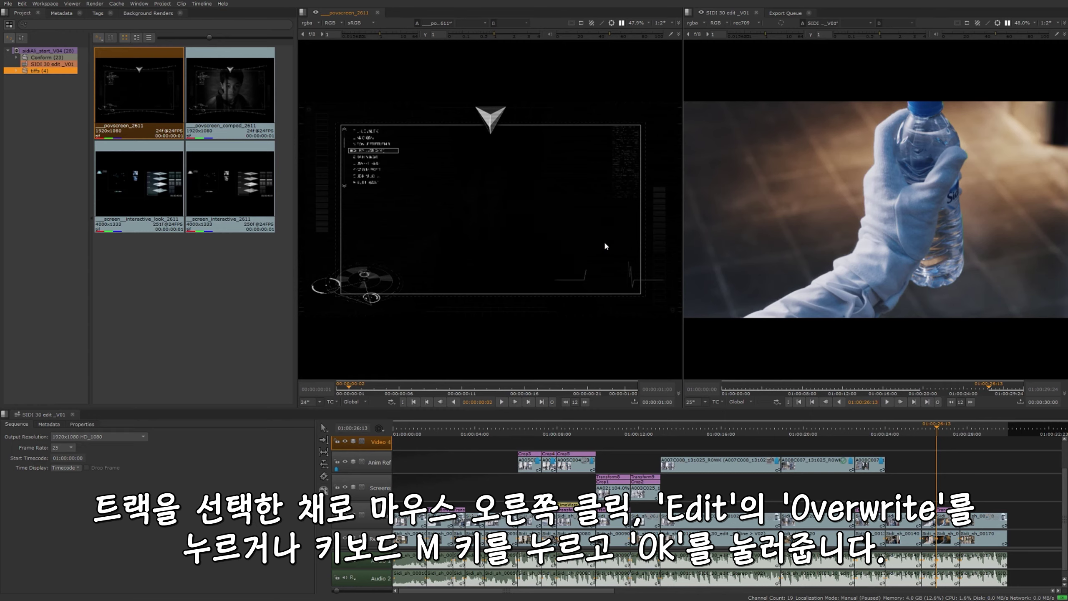
{"action": "left_click", "coordinate": [554, 312]}
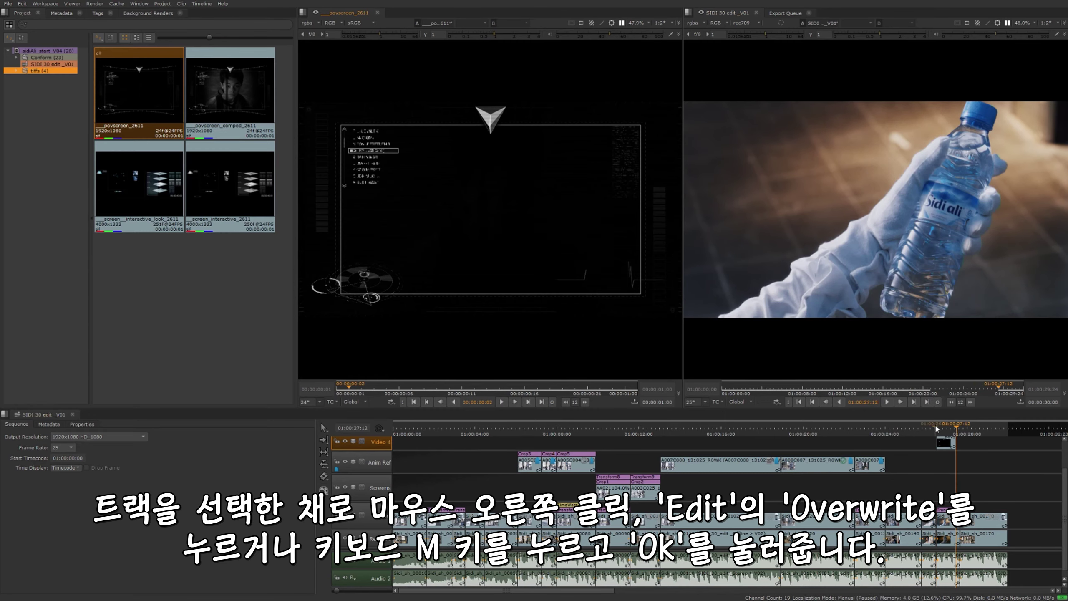
Move the playhead to 01:00:26:23 within the new screen clip and enable blending for the Video 4 track
{"action": "left_click_drag", "start_coordinate": [959, 429], "coordinate": [946, 428]}
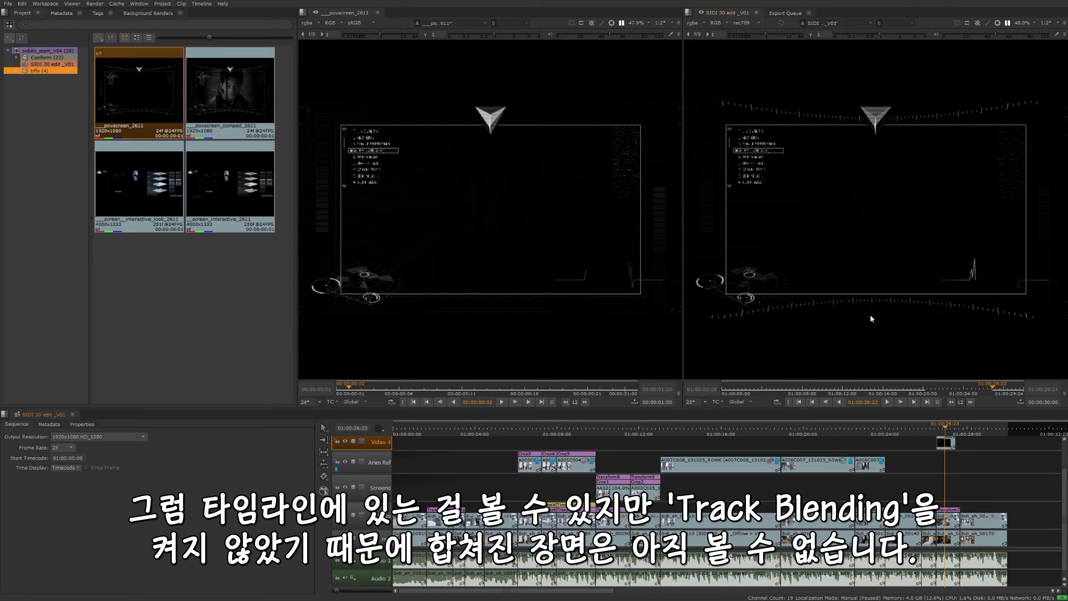
{"action": "left_click", "coordinate": [353, 441]}
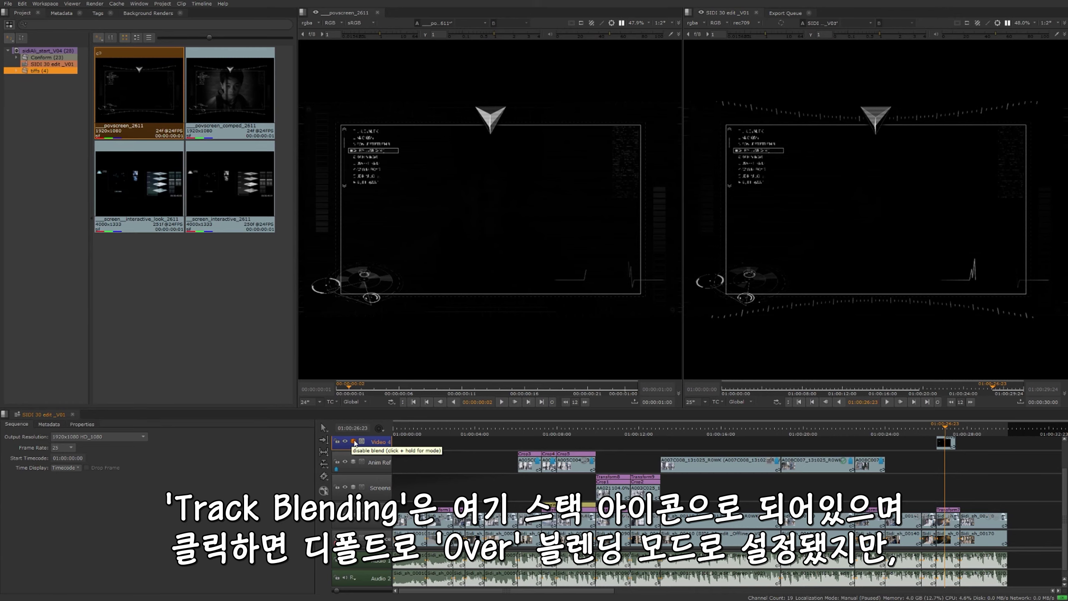
Set the blend mode of the Video 4 track to Screen
{"action": "left_click_drag", "start_coordinate": [355, 443], "coordinate": [398, 468]}
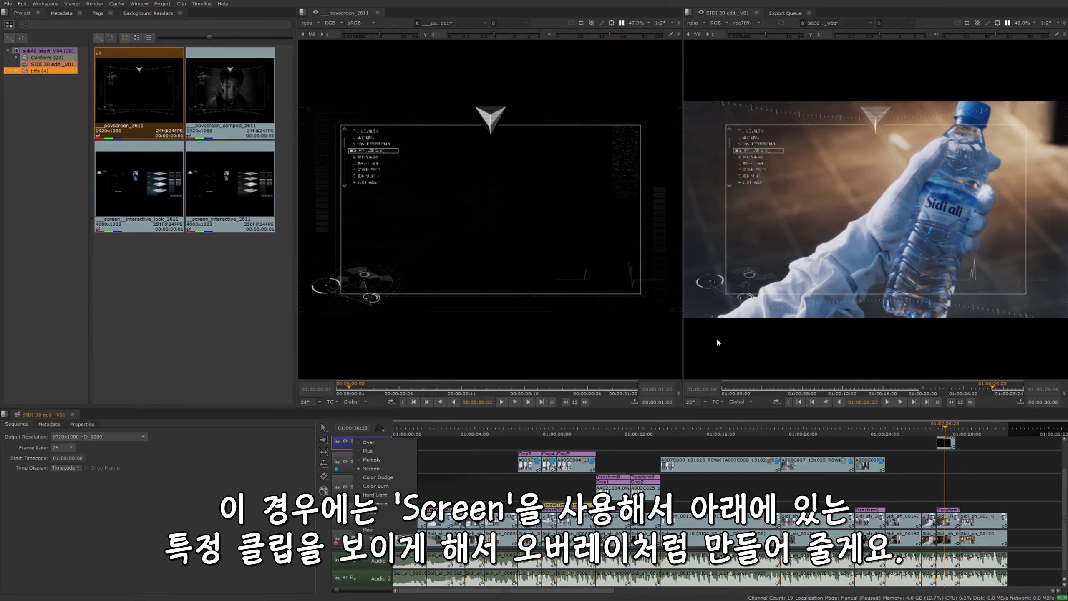
Open the povscreen_comped_2611 clip in the source viewer, dismiss its properties, and play its animation briefly
{"action": "left_click", "coordinate": [243, 95]}
{"action": "double_click", "coordinate": [244, 95]}
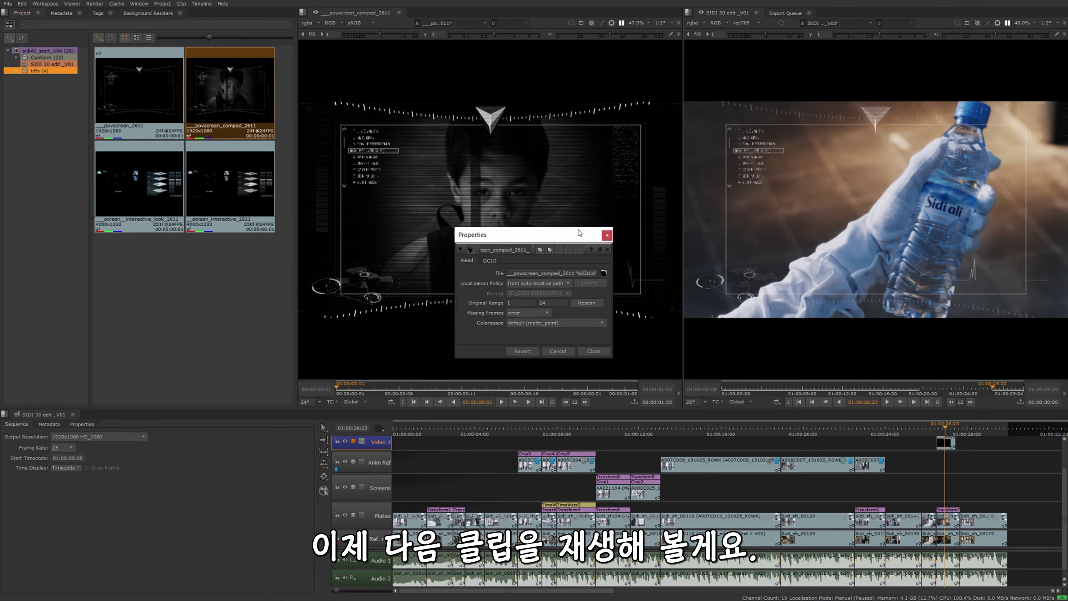
{"action": "left_click", "coordinate": [607, 235]}
{"action": "left_click", "coordinate": [501, 401]}
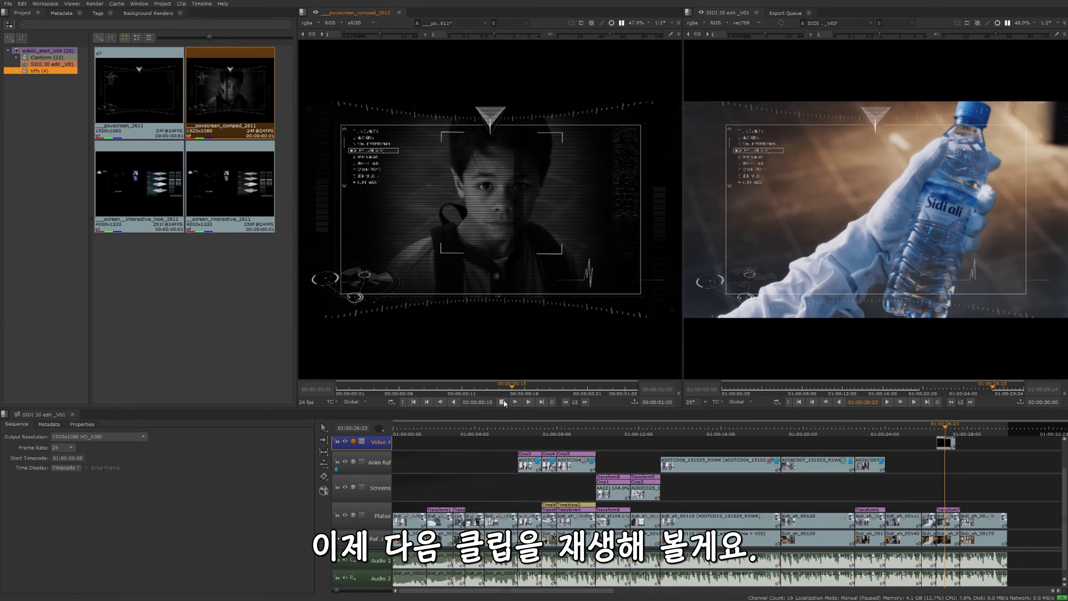
{"action": "left_click", "coordinate": [502, 402]}
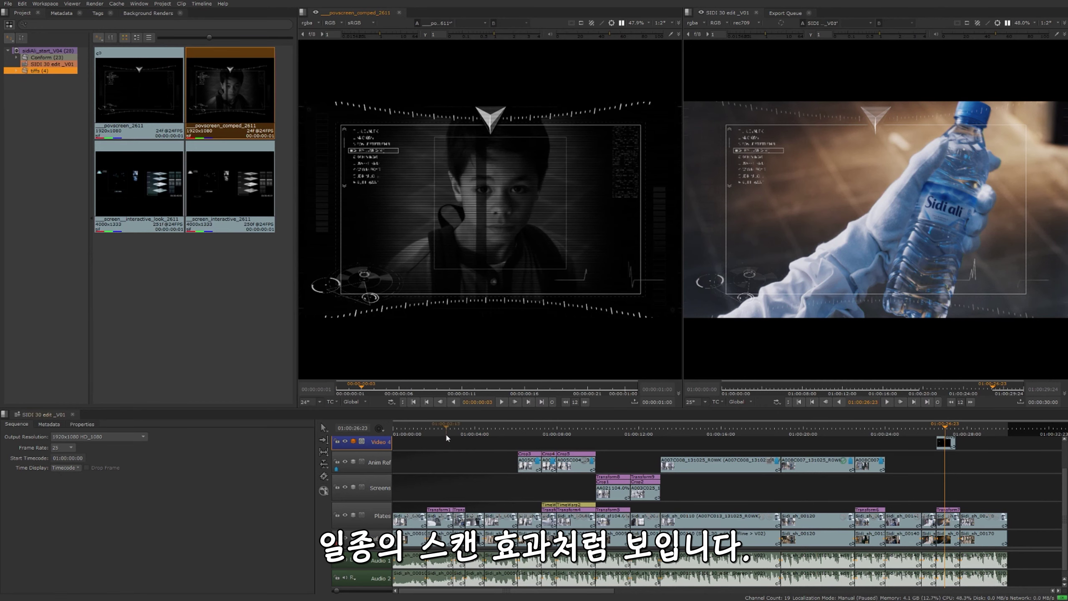
Place the sequence playhead at 01:00:04:12, the first frame of the wide shot of the boy in the hall
{"action": "left_click", "coordinate": [463, 428]}
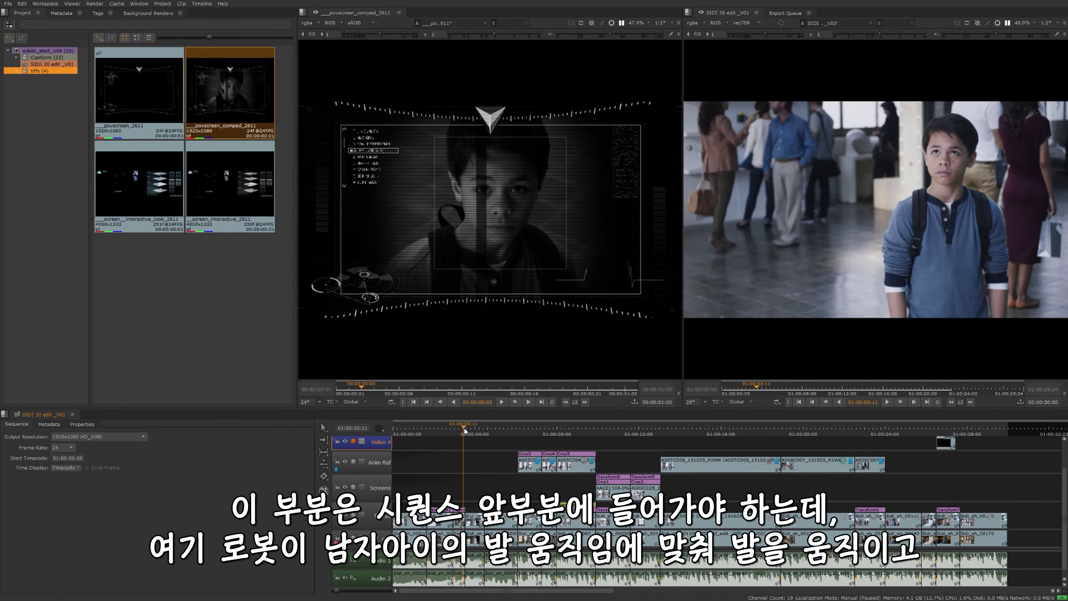
{"action": "left_click", "coordinate": [457, 430]}
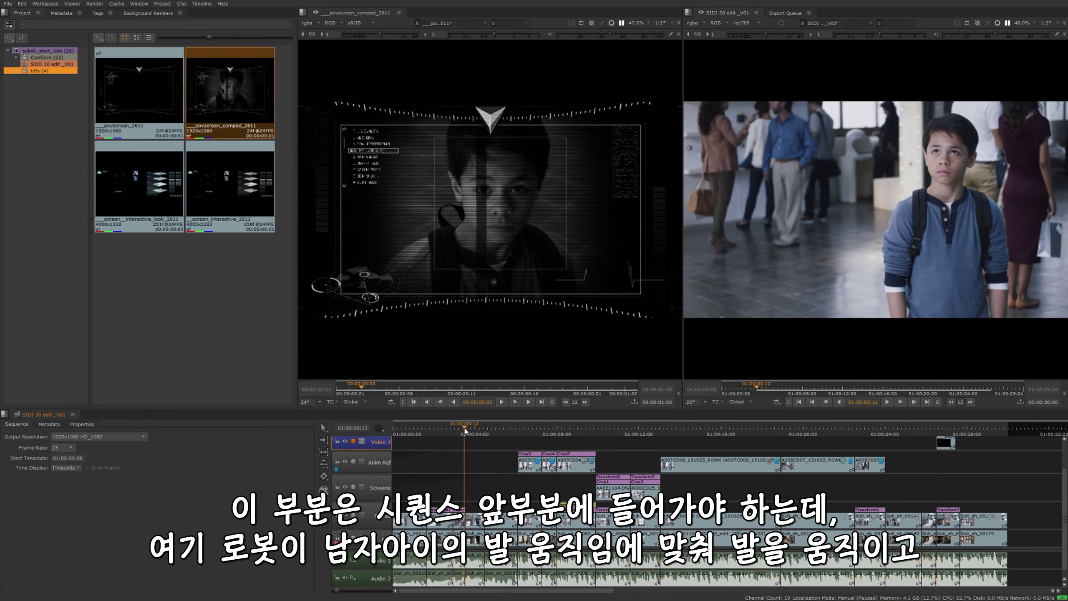
{"action": "left_click_drag", "start_coordinate": [436, 438], "coordinate": [484, 439]}
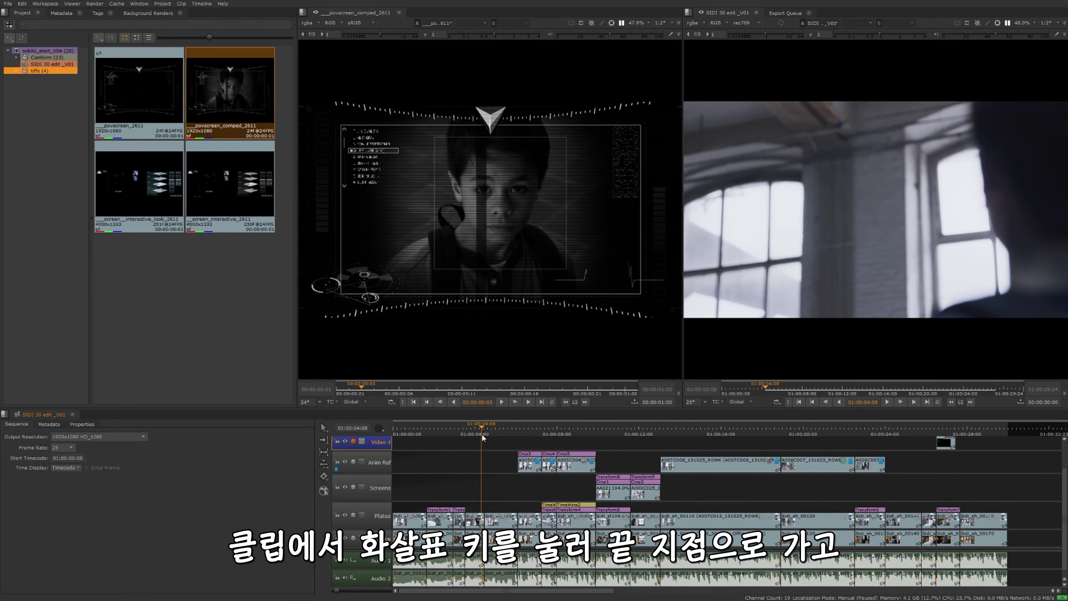
{"action": "key", "text": "Down"}
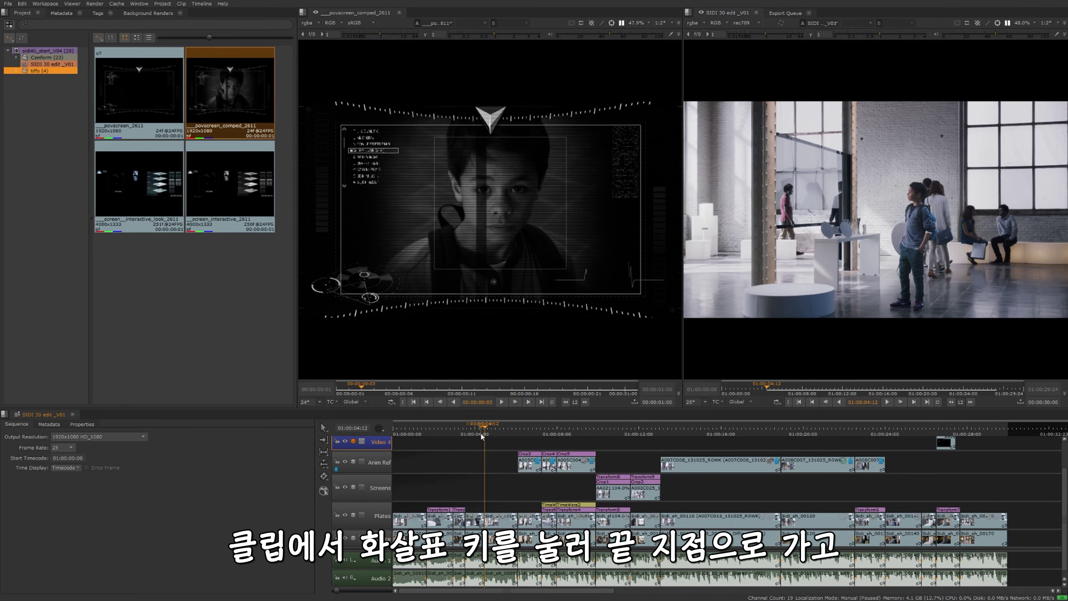
Insert the povscreen_comped_2611 clip into the sequence at the playhead, maintaining the clip's frame count
{"action": "right_click", "coordinate": [500, 228]}
{"action": "mouse_move", "coordinate": [524, 251]}
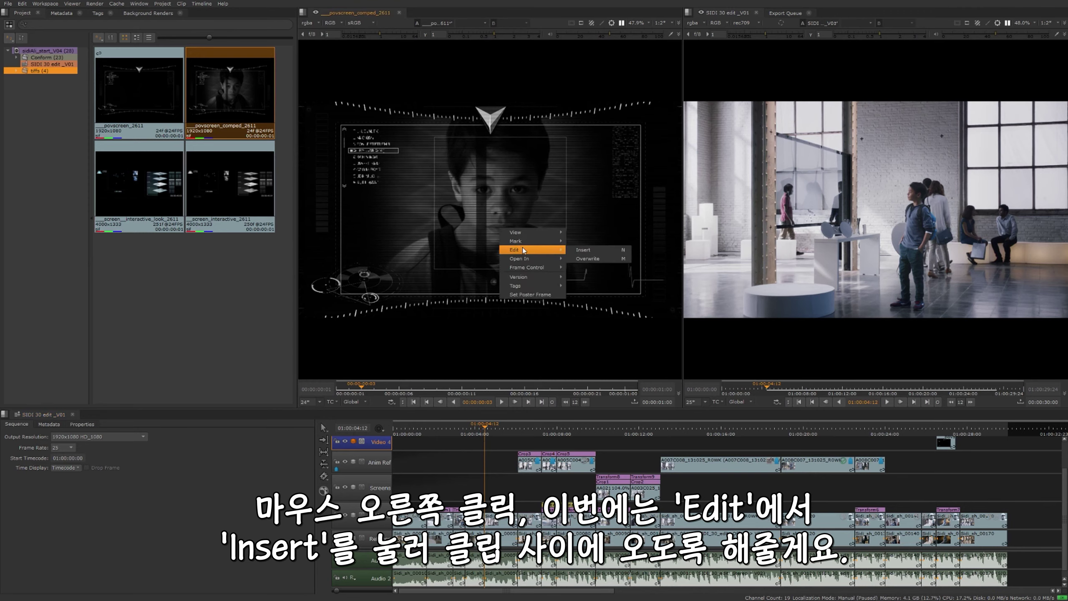
{"action": "left_click", "coordinate": [579, 251]}
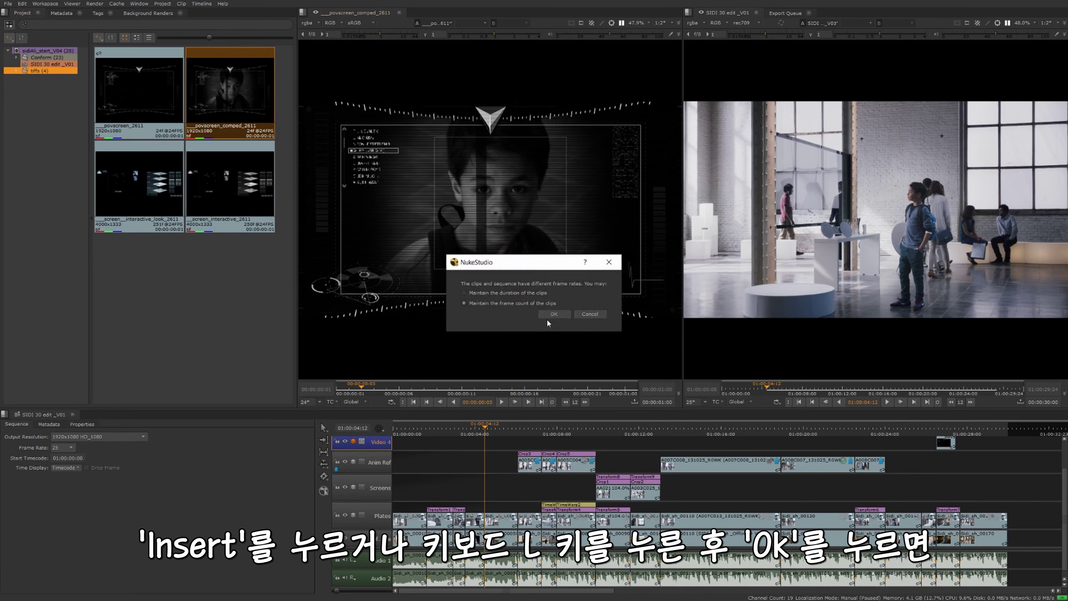
{"action": "left_click", "coordinate": [558, 317]}
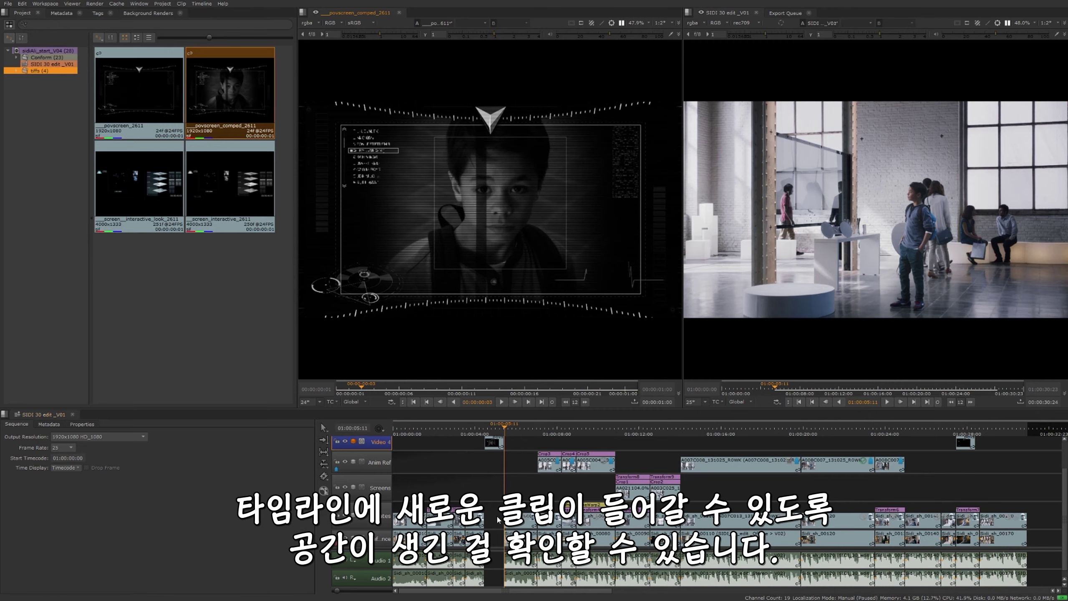
Compare the screen_interactive_look_2611 and screen_interactive_2611 clips in the project bin, leaving screen_interactive_2611 selected
{"action": "mouse_move", "coordinate": [506, 429]}
{"action": "left_mouse_down"}
{"action": "mouse_move", "coordinate": [497, 427]}
{"action": "mouse_move", "coordinate": [530, 429]}
{"action": "mouse_move", "coordinate": [501, 438]}
{"action": "mouse_move", "coordinate": [477, 430]}
{"action": "mouse_move", "coordinate": [518, 429]}
{"action": "left_mouse_up"}
{"action": "left_click", "coordinate": [143, 157]}
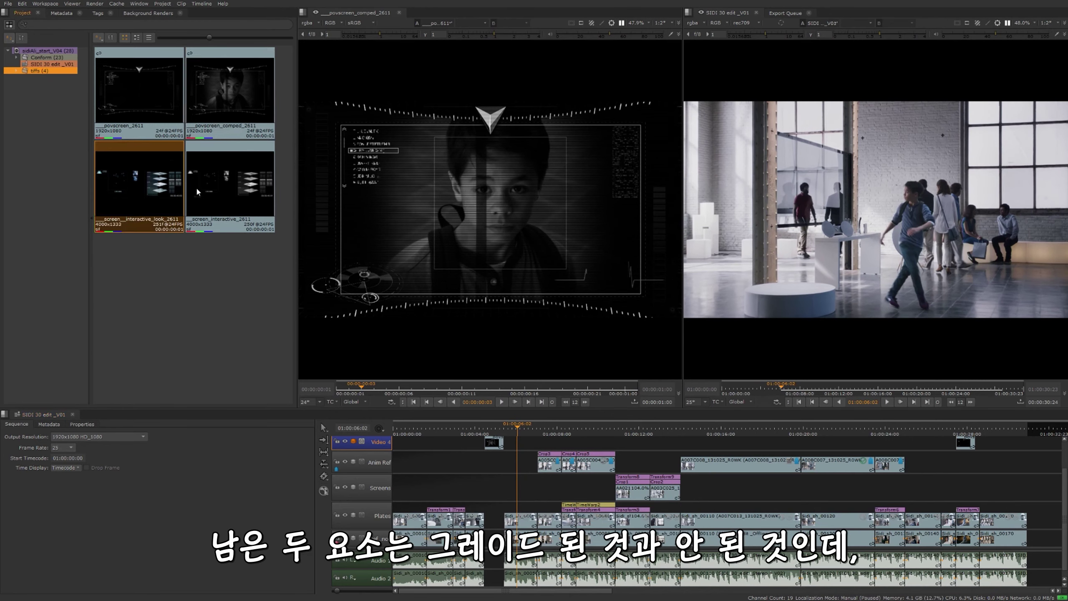
{"action": "left_click", "coordinate": [199, 193]}
{"action": "left_click", "coordinate": [158, 193]}
{"action": "left_click", "coordinate": [255, 196]}
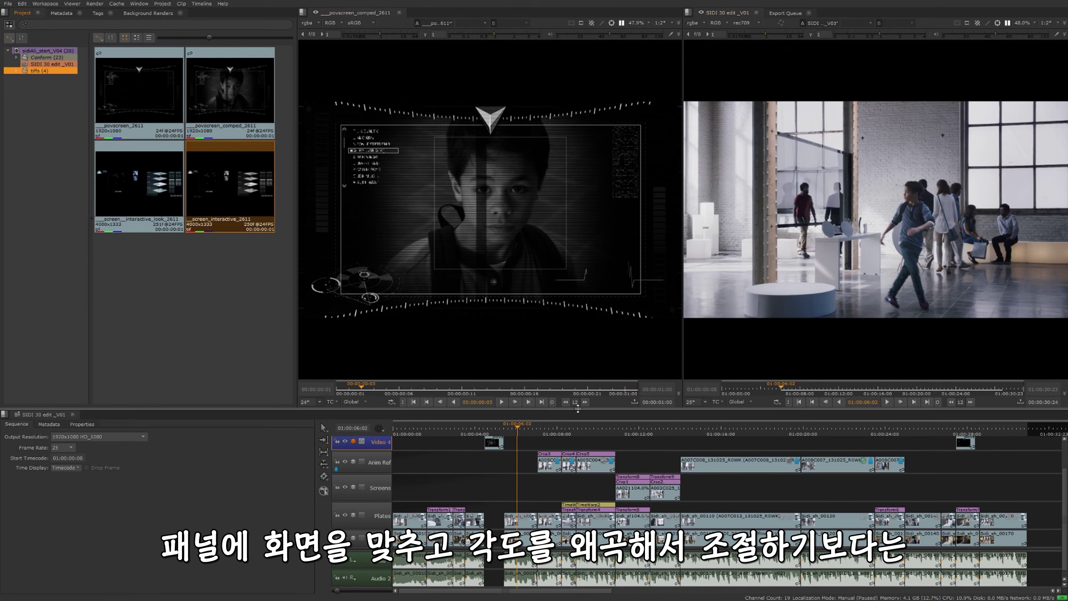
Place the screen_interactive_2611 clip on the Video 4 track at 01:00:28:16, the start of the final shot, maintaining its frame count
{"action": "left_click_drag", "start_coordinate": [522, 428], "coordinate": [1007, 448]}
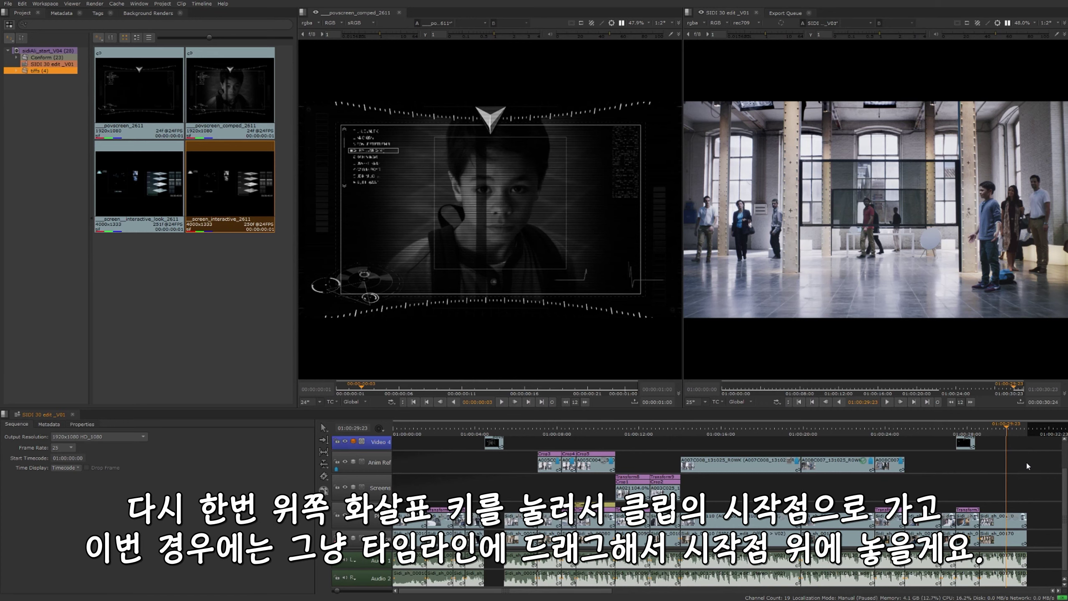
{"action": "key", "text": "Up"}
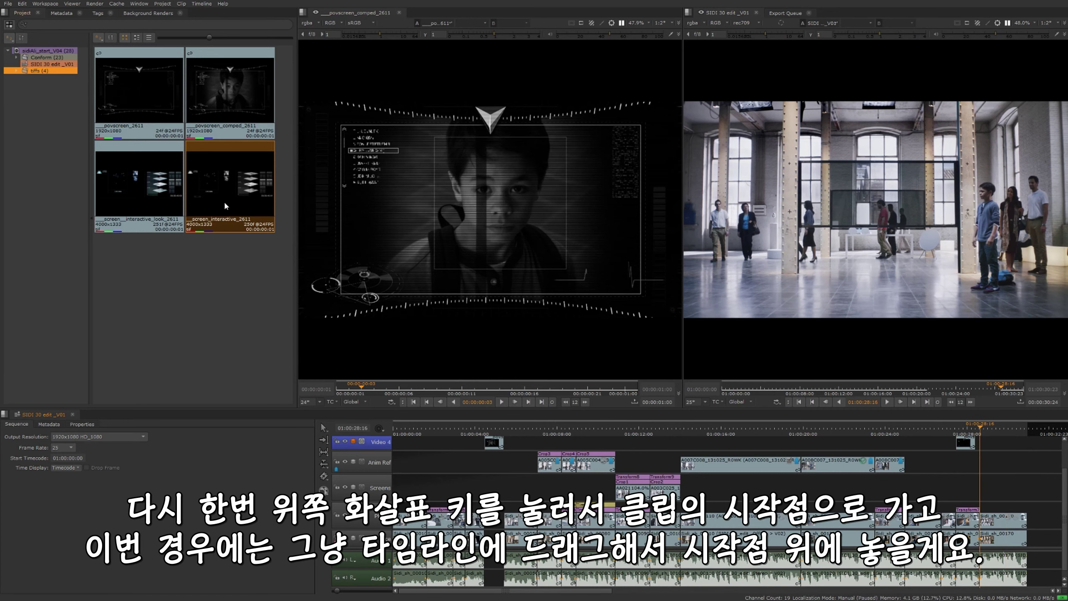
{"action": "left_click_drag", "start_coordinate": [225, 201], "coordinate": [983, 446]}
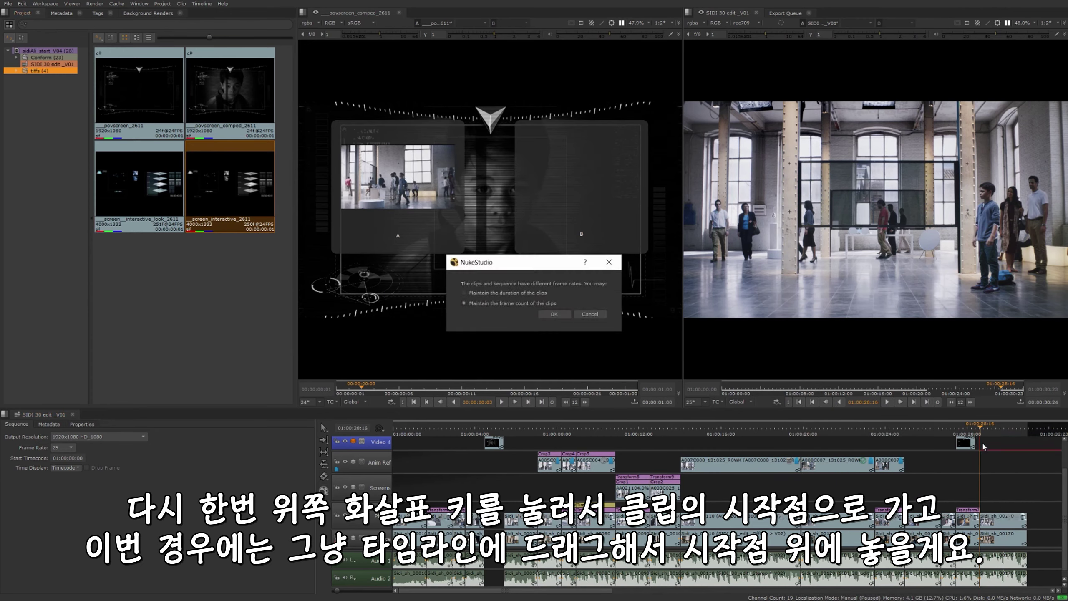
{"action": "left_click", "coordinate": [553, 314]}
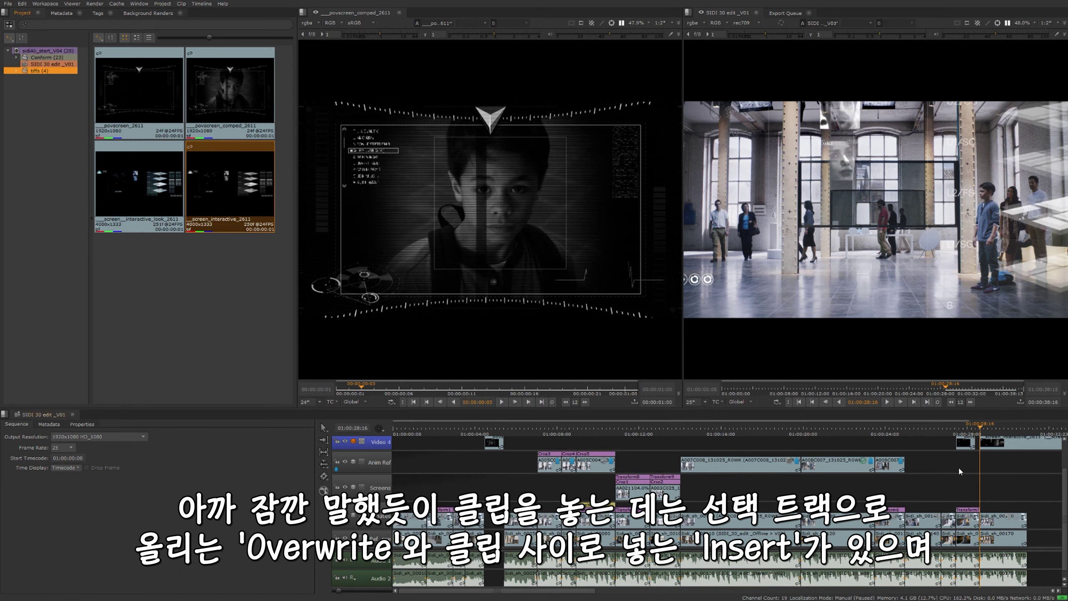
Compare the length of the screen_interactive_2611 clip on Video 4 with the last plate clip beneath it
{"action": "left_click", "coordinate": [970, 441]}
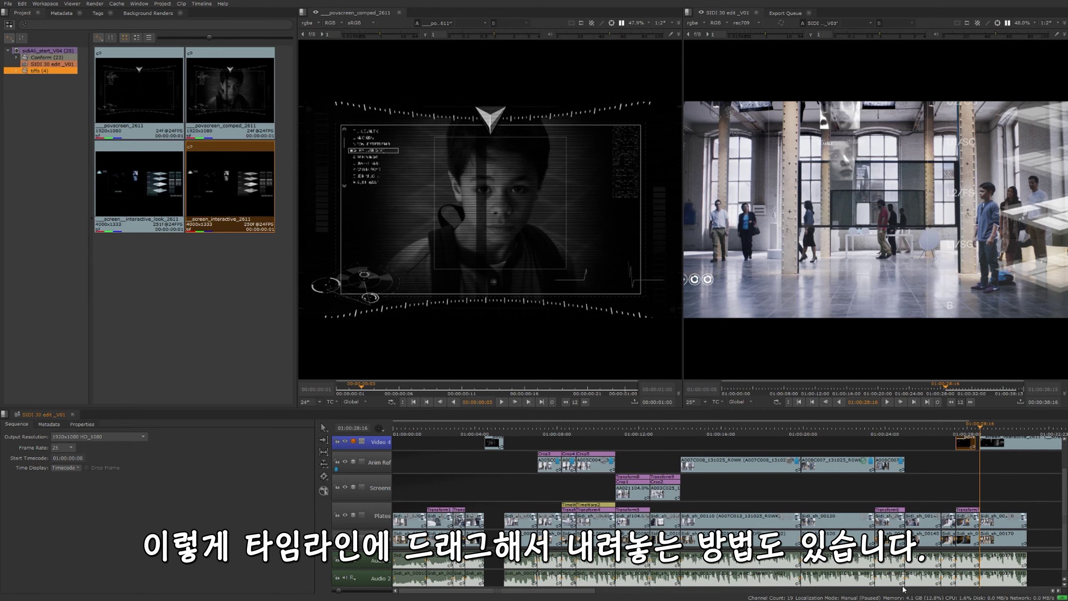
{"action": "left_click_drag", "start_coordinate": [578, 591], "coordinate": [652, 591]}
{"action": "left_click", "coordinate": [804, 438]}
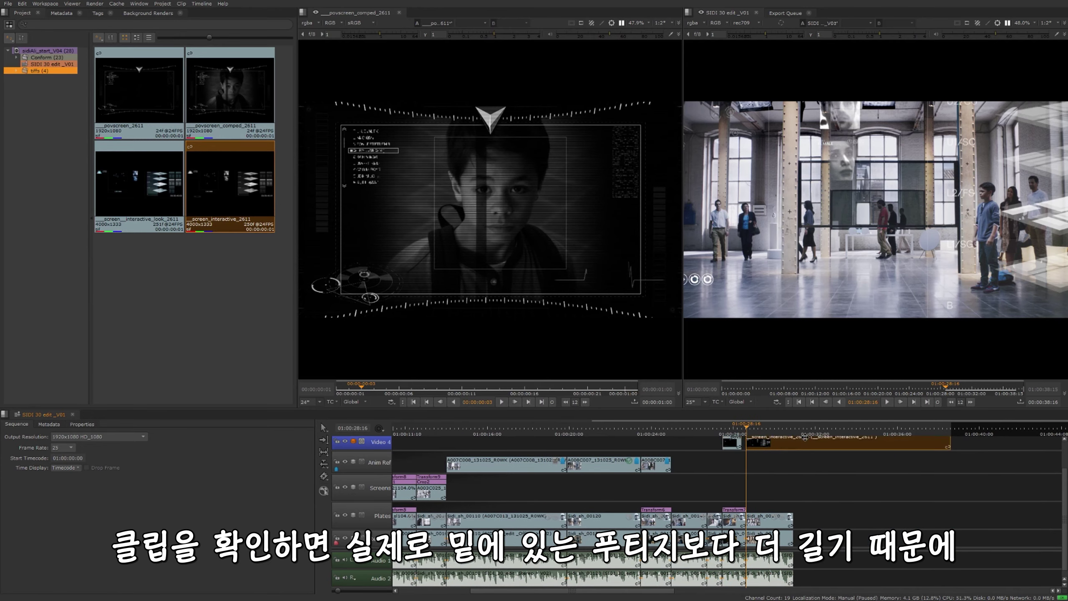
{"action": "left_click", "coordinate": [770, 519]}
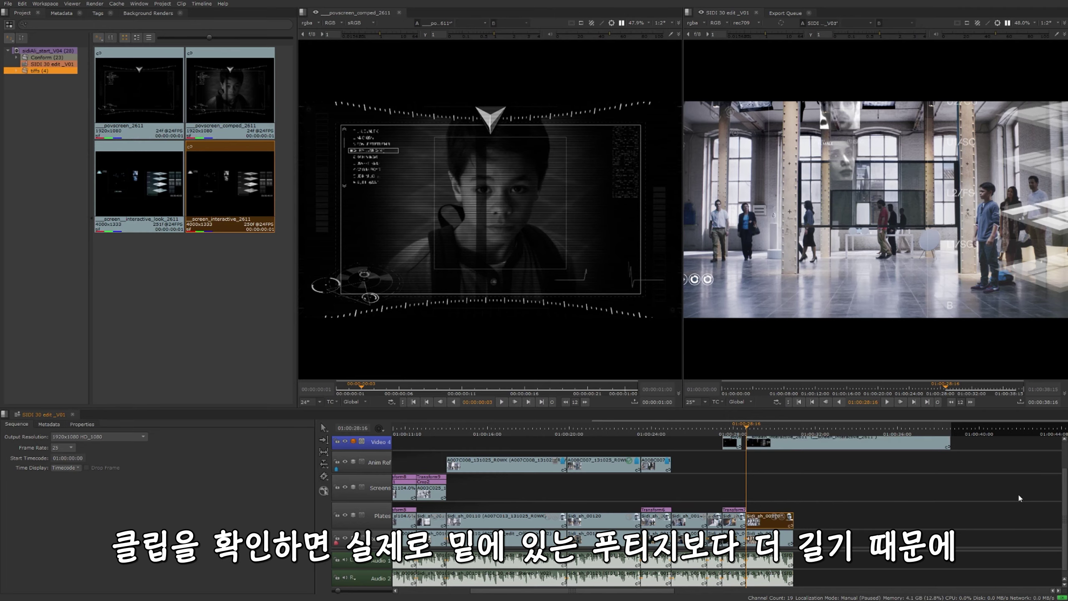
{"action": "left_click_drag", "start_coordinate": [1064, 481], "coordinate": [1064, 469]}
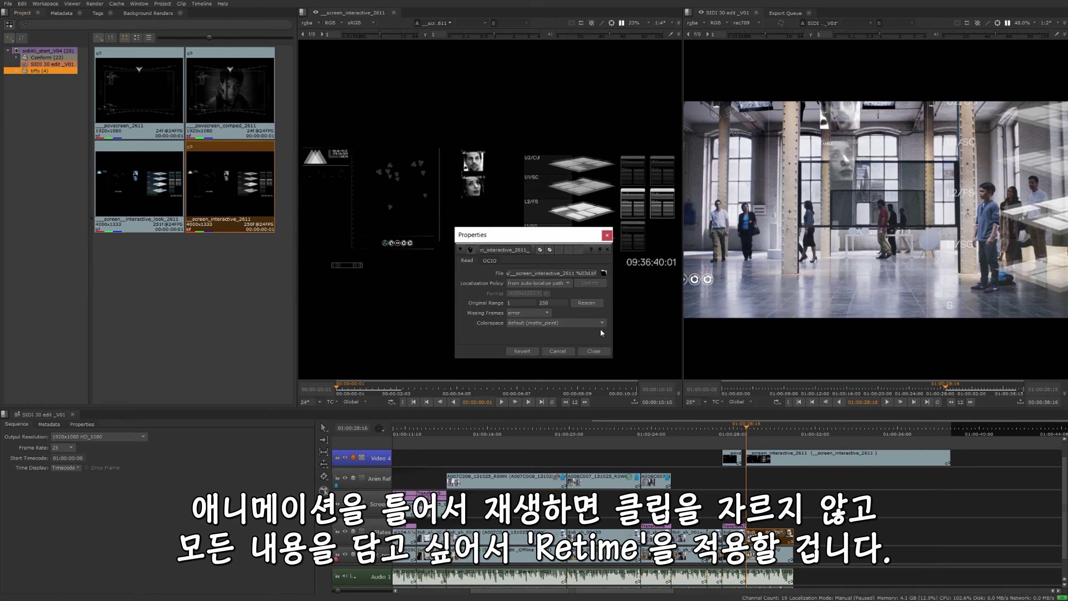
Play the screen_interactive_2611 animation in the source viewer after dismissing its properties, and stop it at 00:00:07:01
{"action": "left_click", "coordinate": [596, 354]}
{"action": "left_click", "coordinate": [501, 402]}
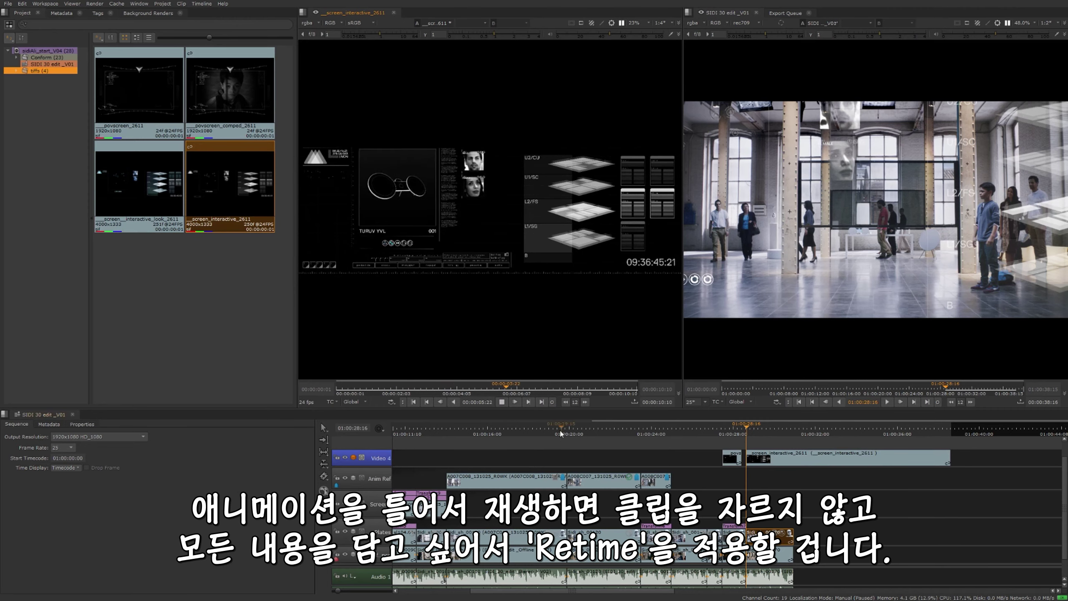
{"action": "left_click", "coordinate": [503, 403]}
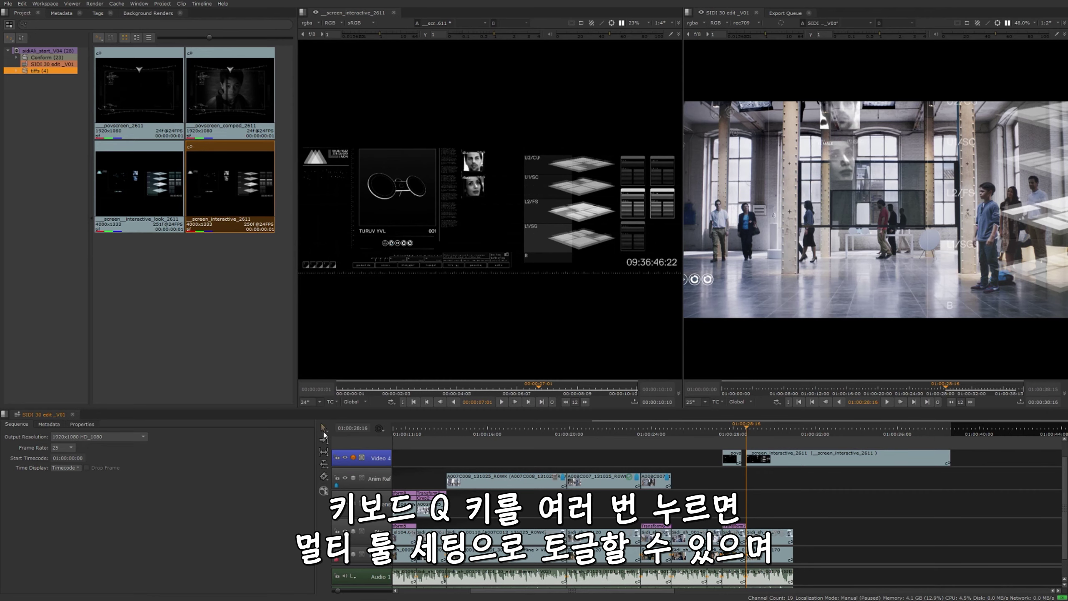
Review the timeline's Multi Tool, Move/Trim and Select options, and the track selection tools such as Select Track to Right
{"action": "key", "text": "q"}
{"action": "key", "text": "q"}
{"action": "key", "text": "q"}
{"action": "key", "text": "q"}
{"action": "left_click", "coordinate": [324, 428]}
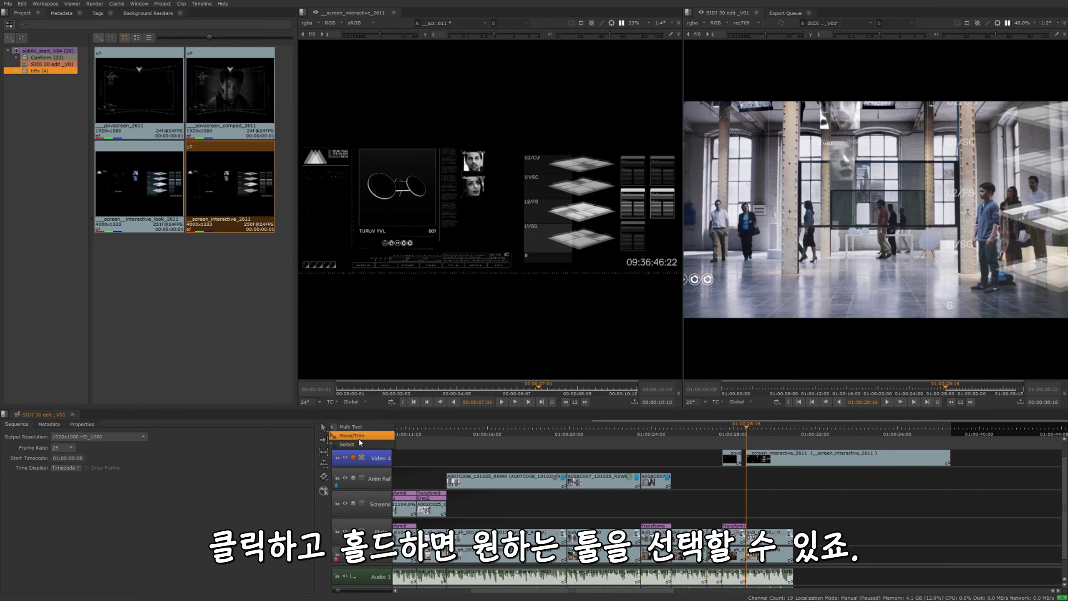
{"action": "left_click", "coordinate": [284, 429]}
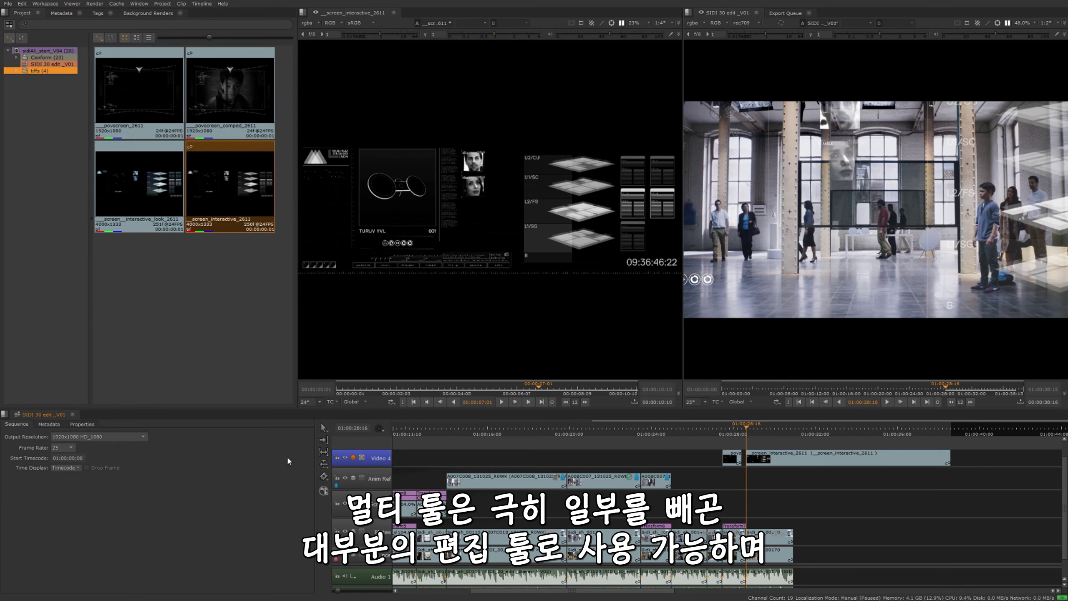
{"action": "left_click", "coordinate": [323, 439]}
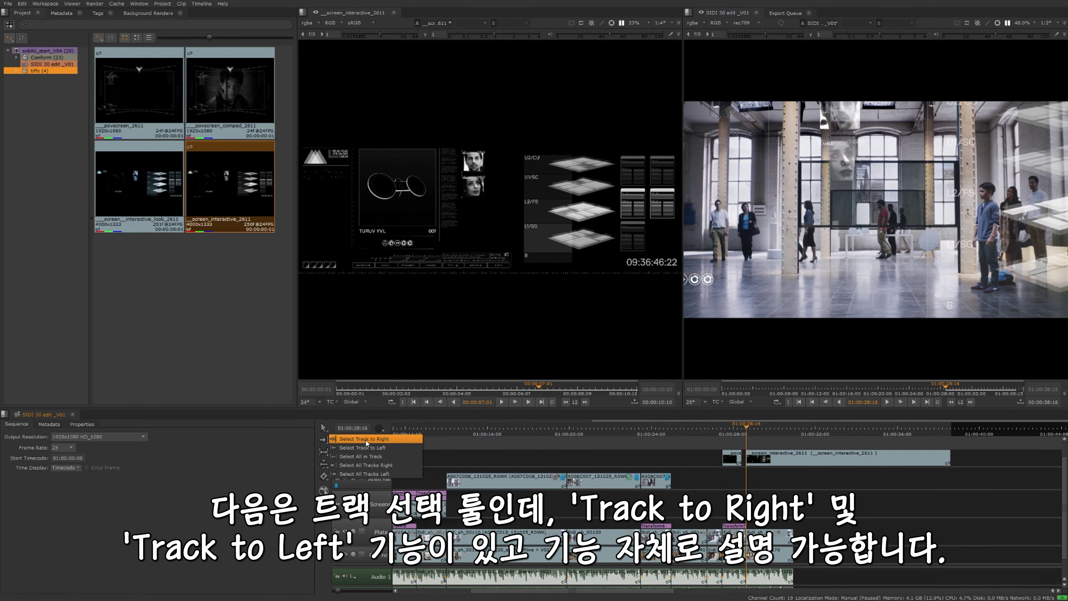
{"action": "left_click", "coordinate": [294, 439]}
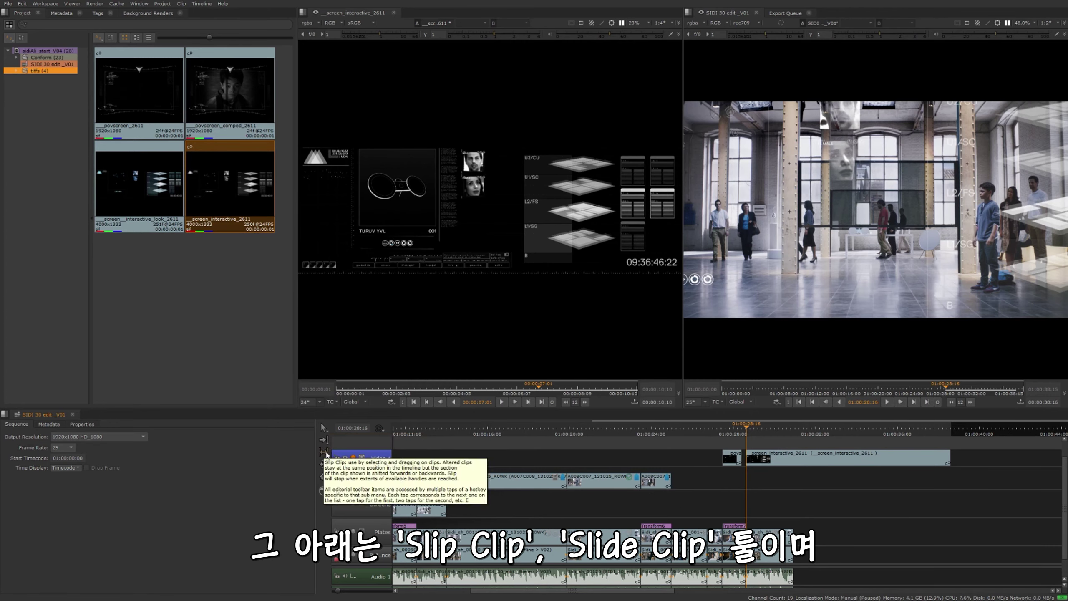
Slip the long clip on the Anim Ref track with the Slip Clip tool, adjusting its start and end frames
{"action": "left_click", "coordinate": [324, 451]}
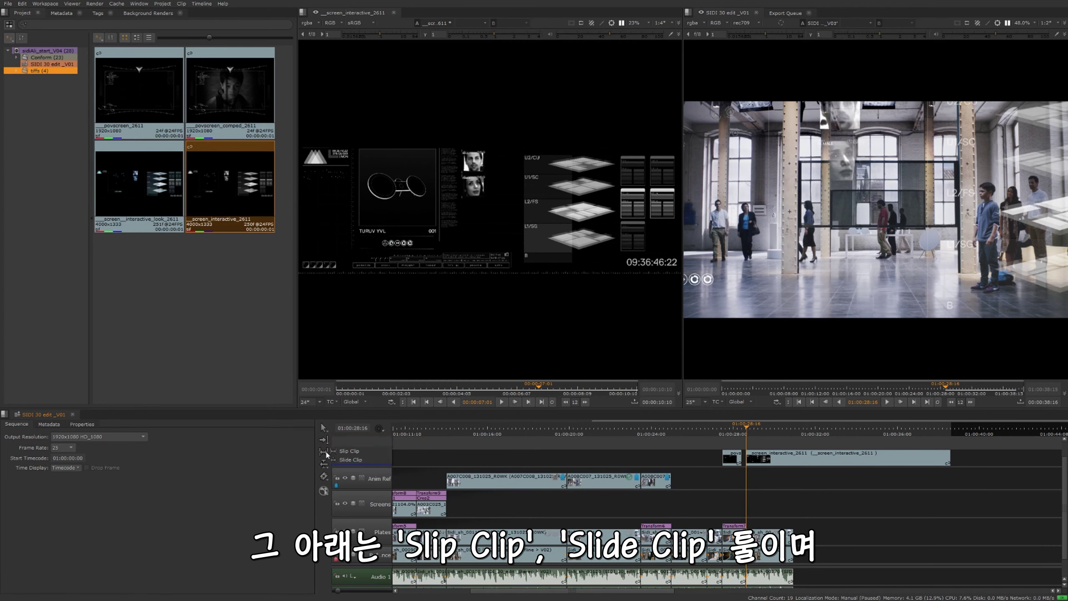
{"action": "left_click", "coordinate": [349, 451]}
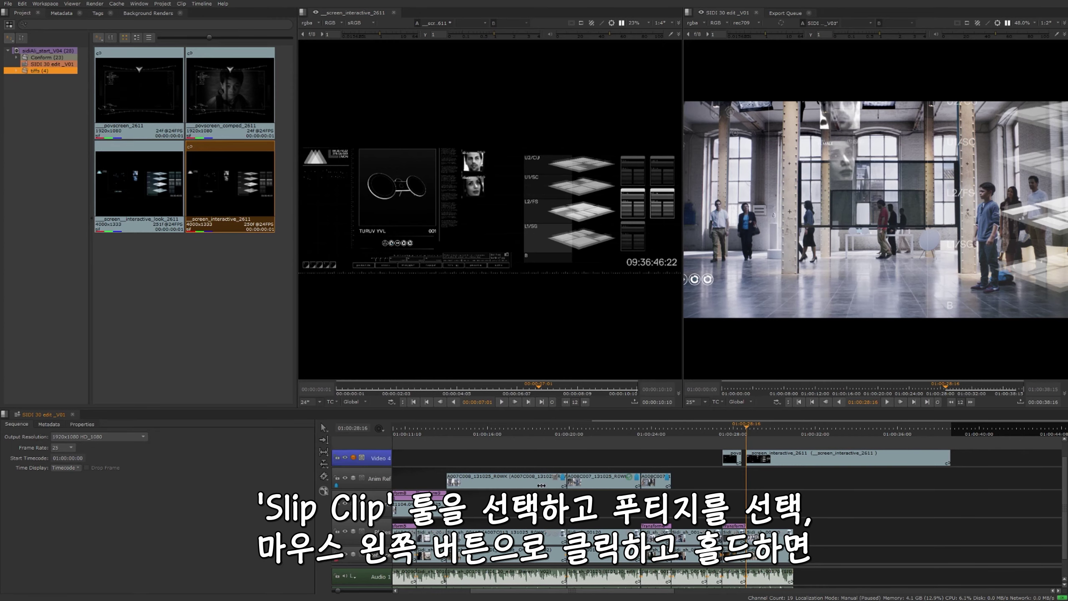
{"action": "left_click", "coordinate": [542, 485]}
{"action": "left_click_drag", "start_coordinate": [541, 485], "coordinate": [540, 485]}
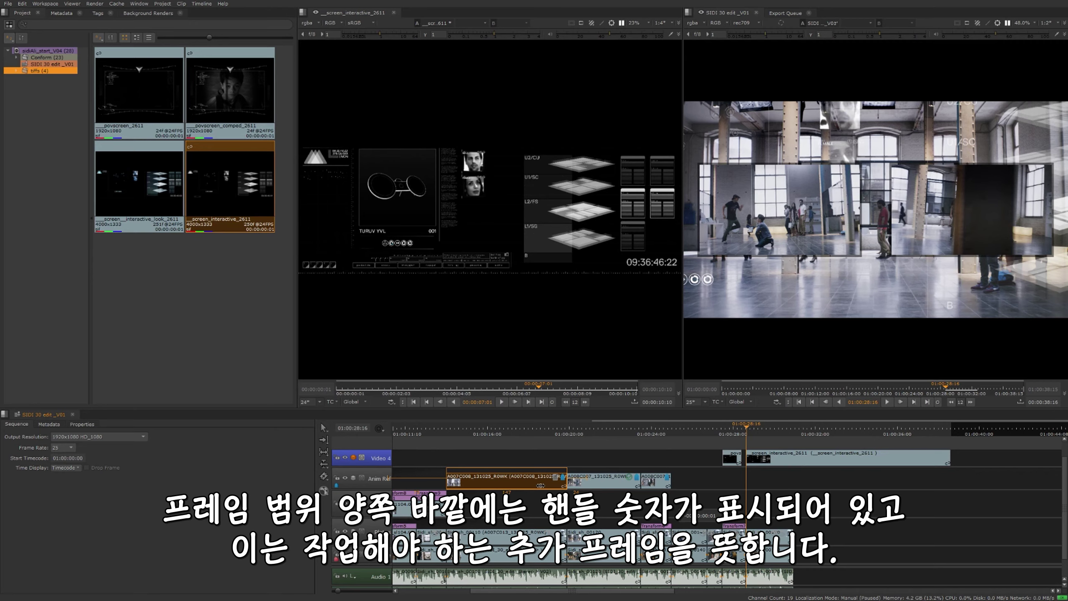
{"action": "left_click_drag", "start_coordinate": [541, 486], "coordinate": [825, 290]}
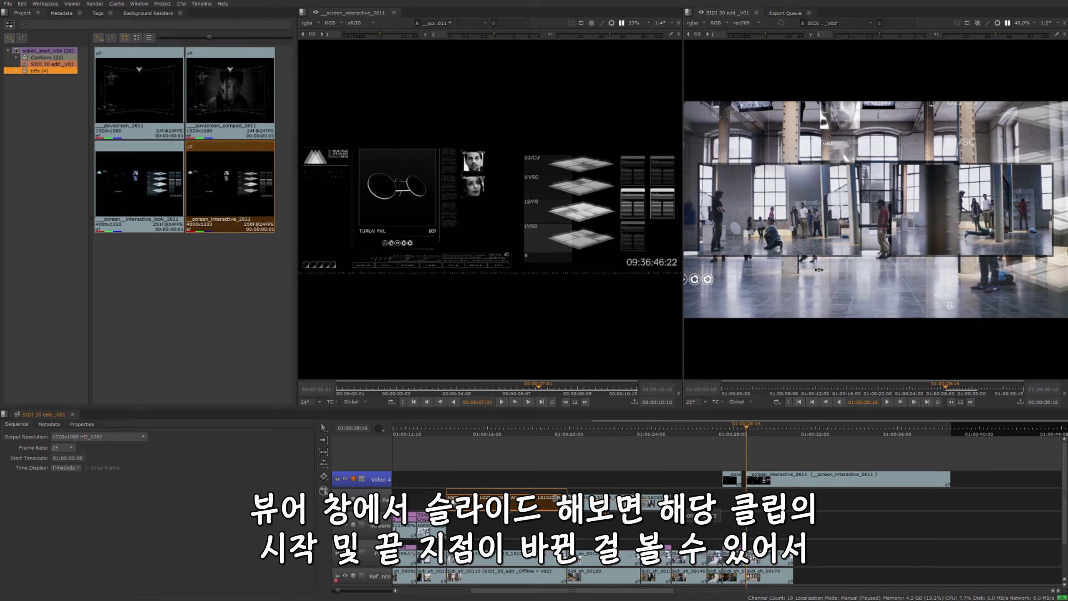
{"action": "left_click_drag", "start_coordinate": [803, 255], "coordinate": [544, 504]}
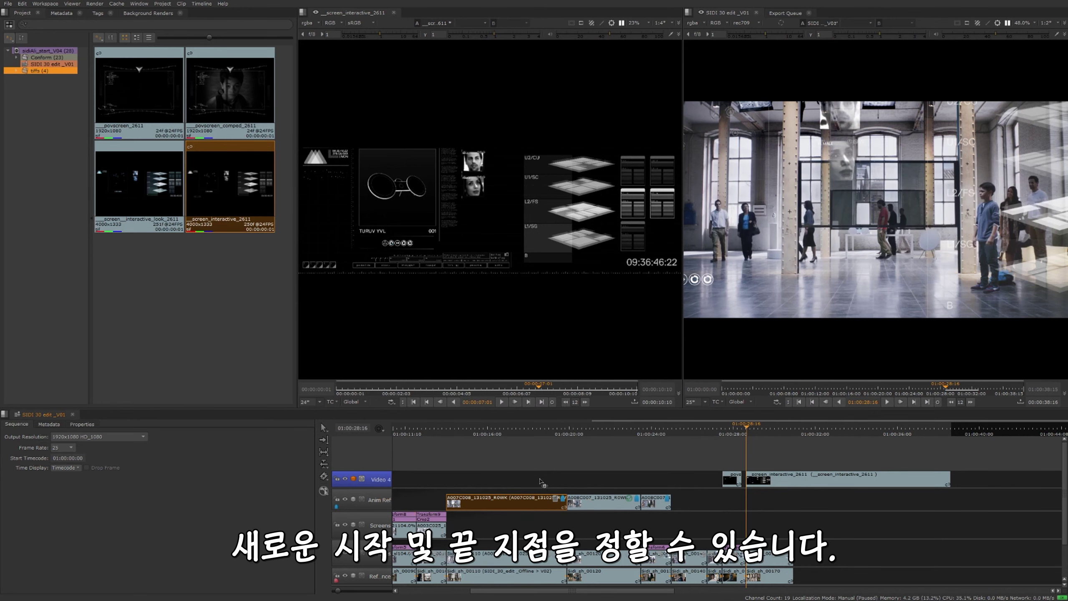
Try the Roll Edit tool on the cut between the long Anim Ref clip and the clip following it
{"action": "left_click", "coordinate": [323, 466]}
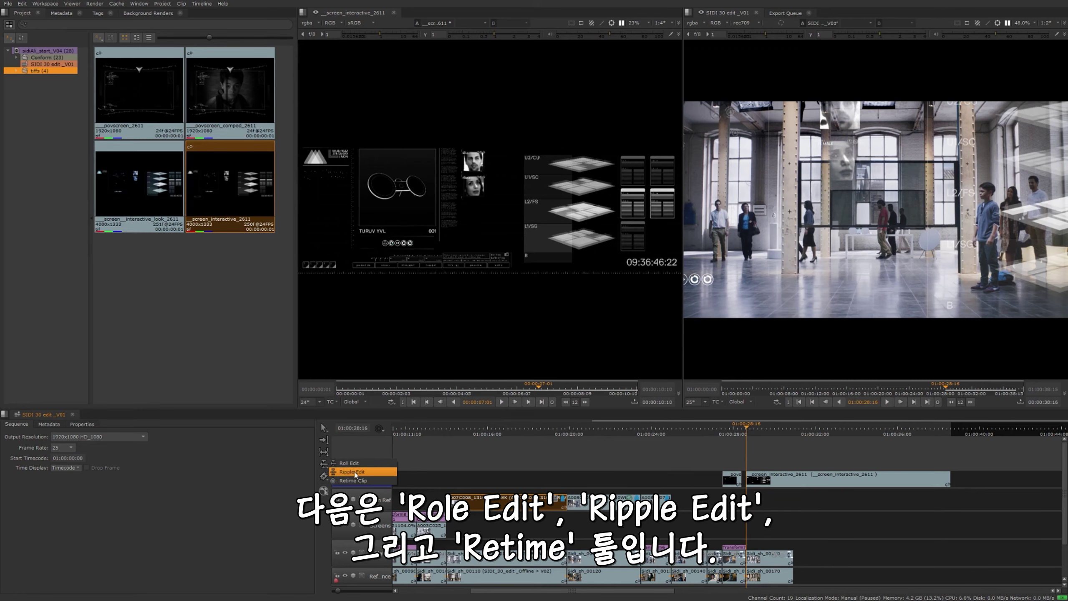
{"action": "left_click", "coordinate": [383, 463]}
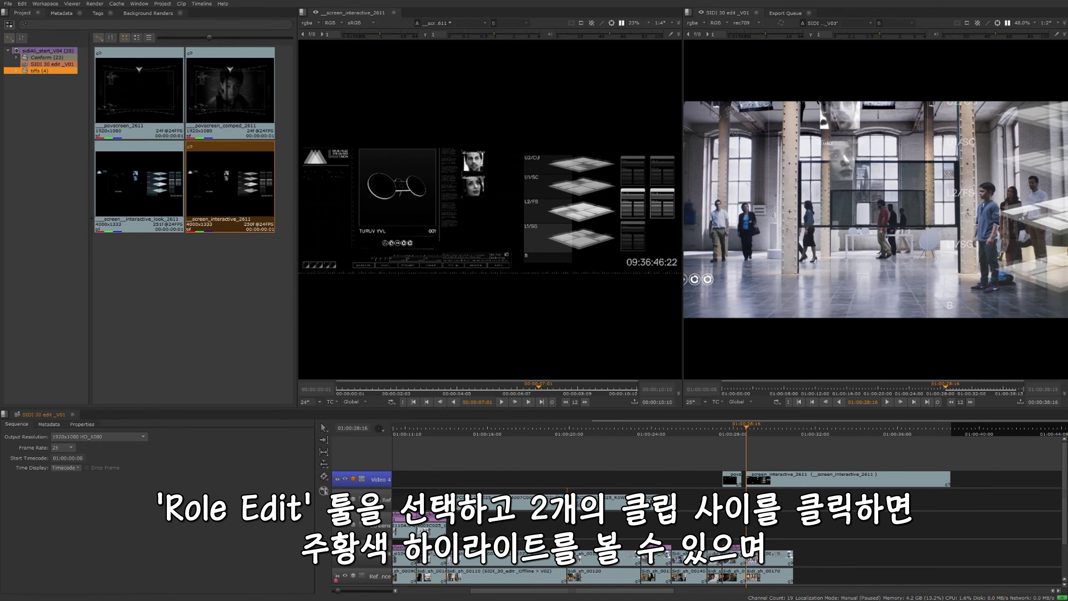
{"action": "left_click_drag", "start_coordinate": [568, 501], "coordinate": [579, 504]}
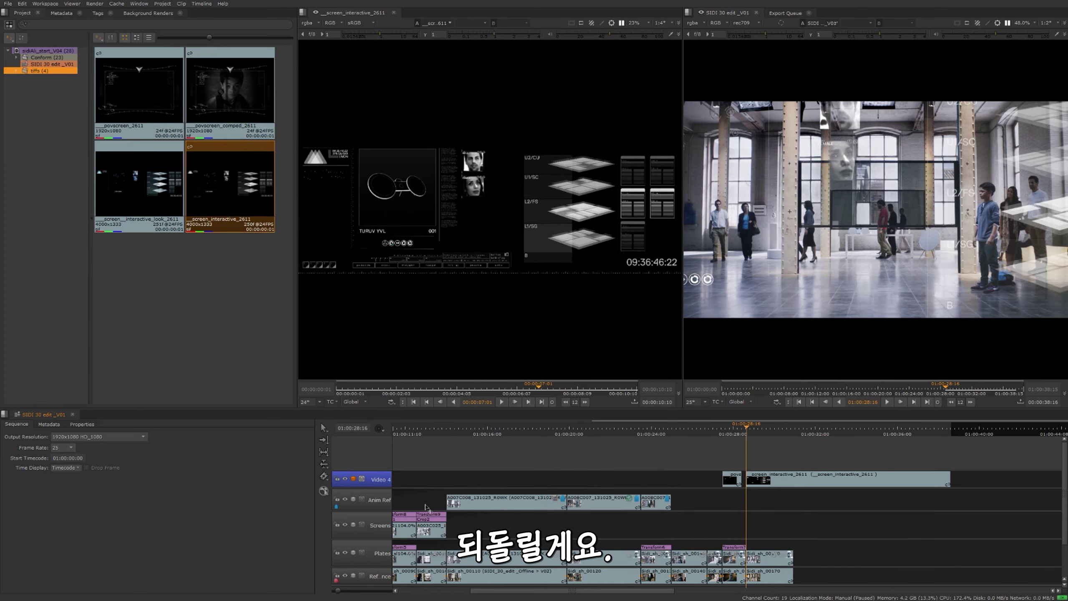
Try the Ripple Edit tool on the edges of the long Plates clip beneath the long Anim Ref clip
{"action": "left_click", "coordinate": [324, 465]}
{"action": "left_click", "coordinate": [351, 471]}
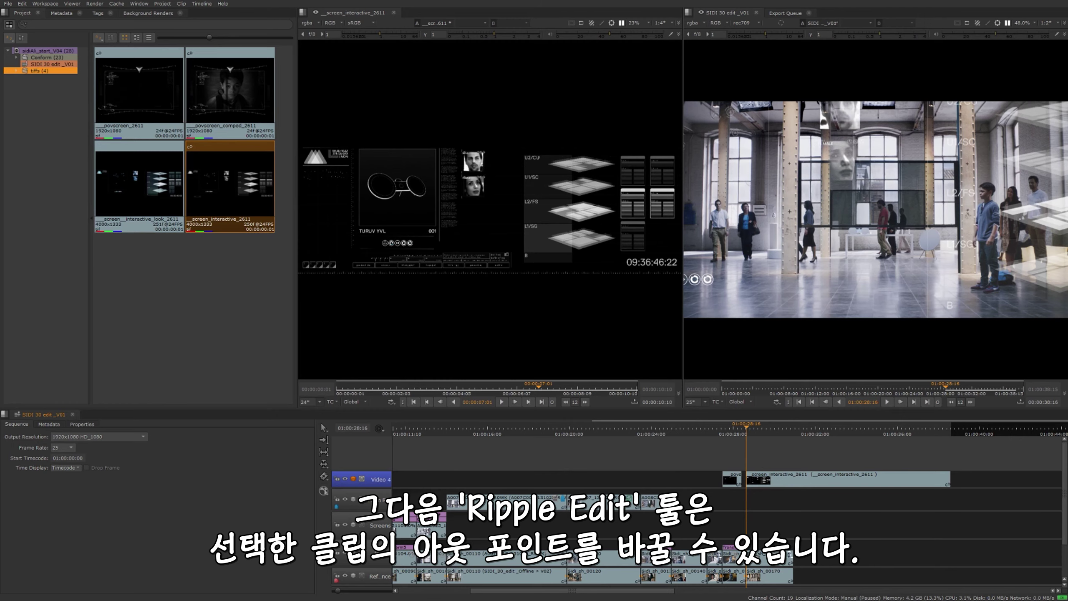
{"action": "mouse_move", "coordinate": [565, 554]}
{"action": "left_mouse_down"}
{"action": "mouse_move", "coordinate": [588, 557]}
{"action": "mouse_move", "coordinate": [577, 558]}
{"action": "left_mouse_up"}
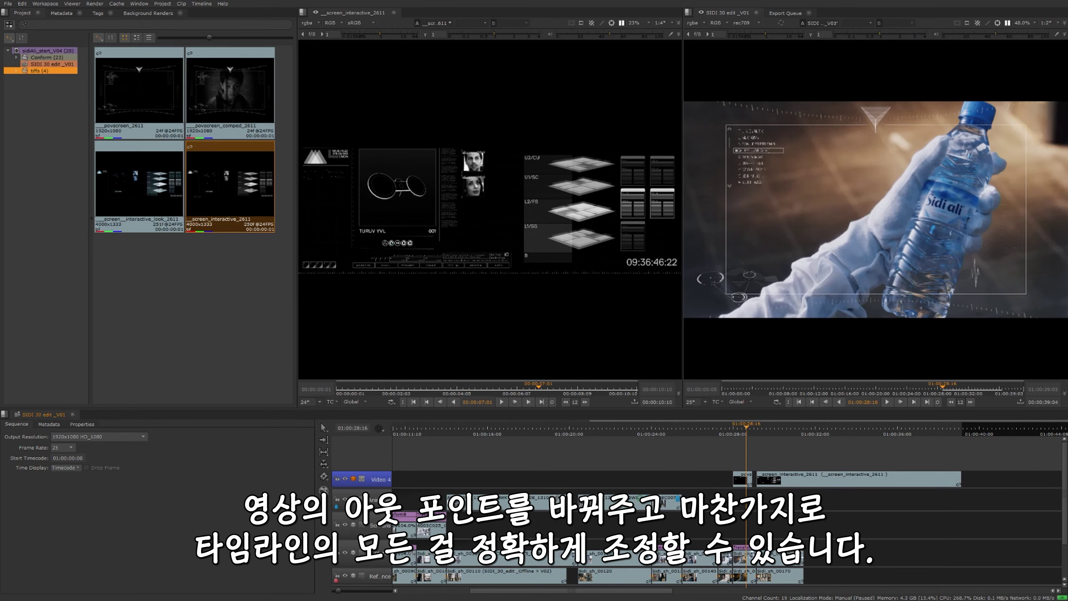
{"action": "left_click_drag", "start_coordinate": [446, 556], "coordinate": [475, 556]}
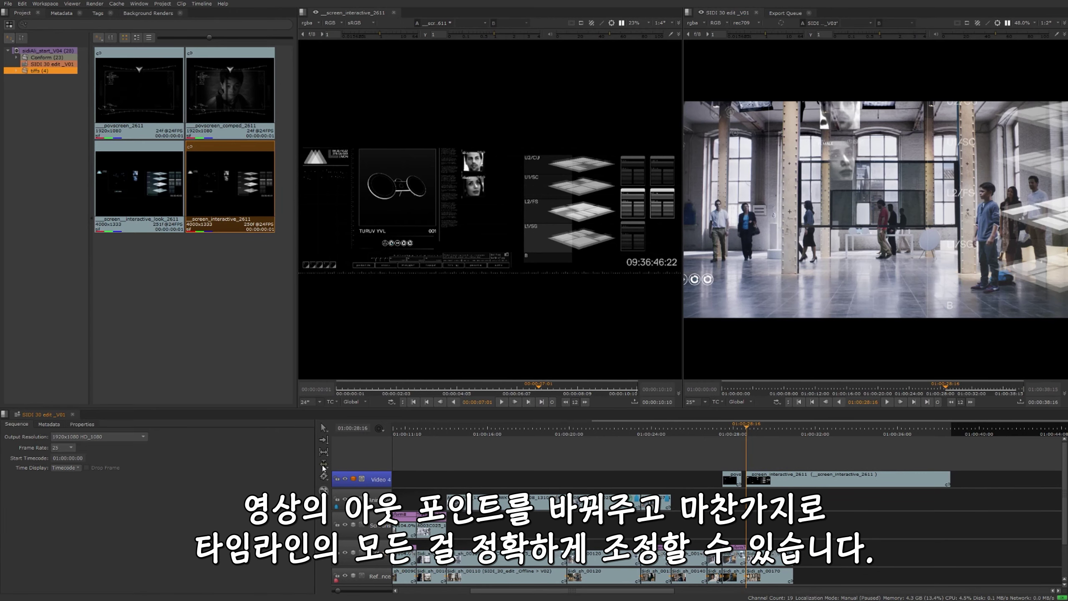
Retime the screen_interactive_2611 clip on Video 4 with the Retime tool so it ends level with the last Plates clip
{"action": "left_click_drag", "start_coordinate": [323, 463], "coordinate": [338, 480]}
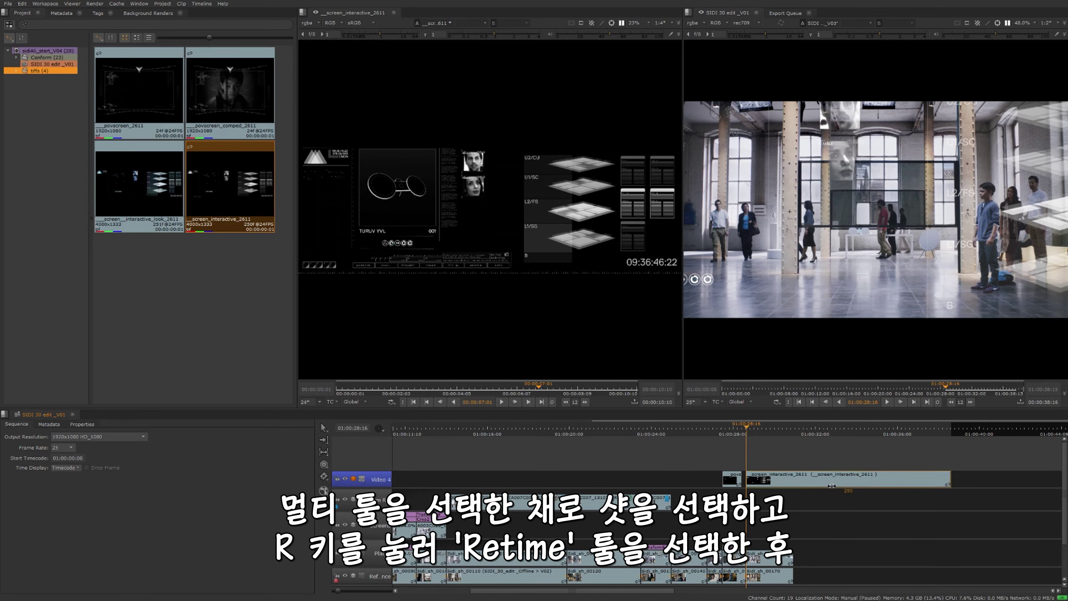
{"action": "left_click", "coordinate": [823, 479]}
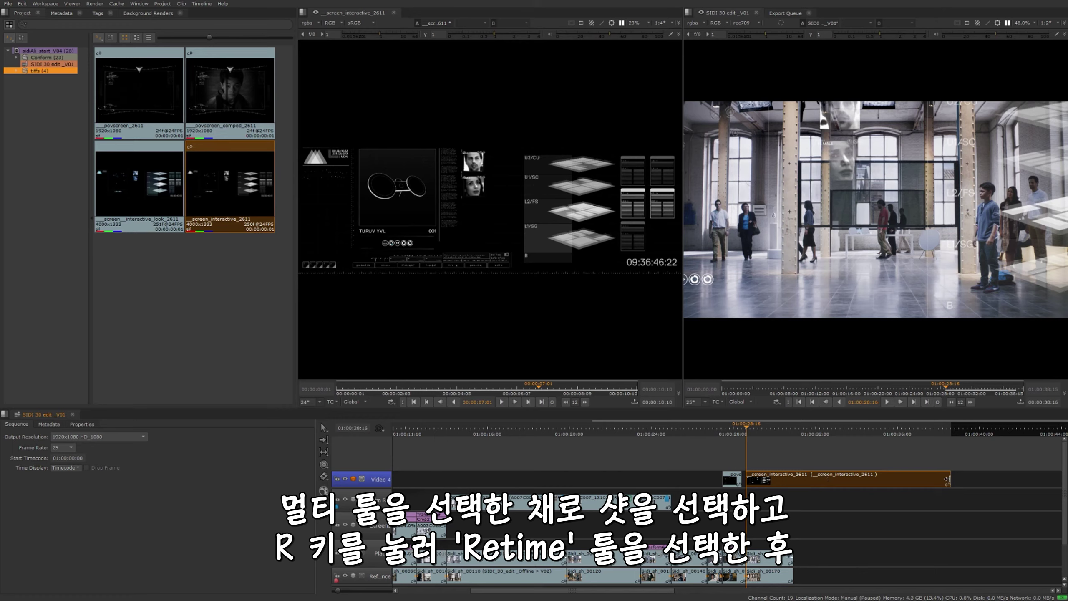
{"action": "left_click_drag", "start_coordinate": [947, 479], "coordinate": [793, 479]}
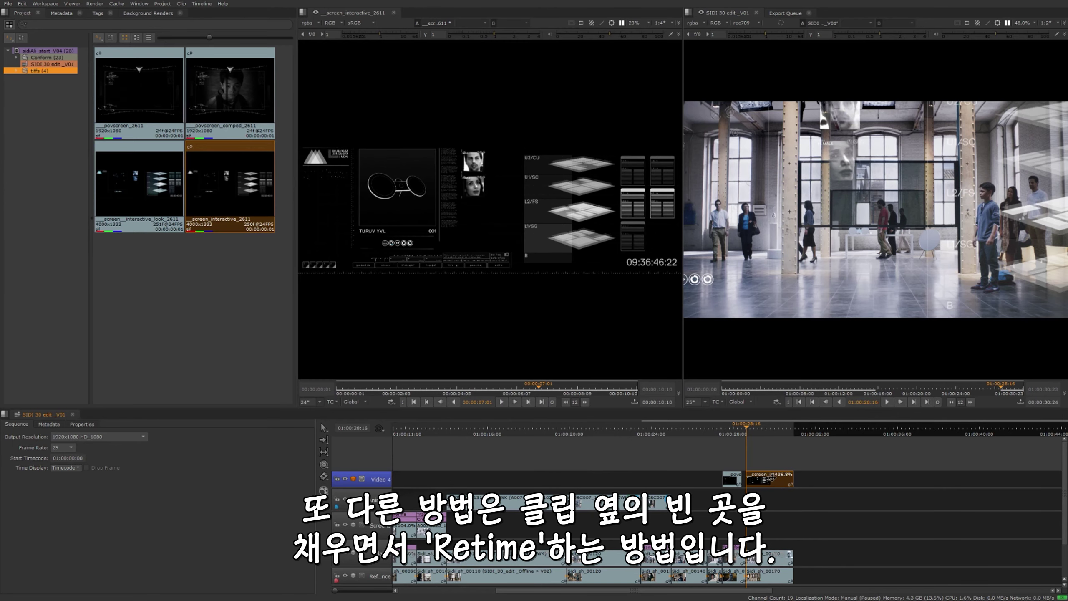
Select the short povscreen clip on Video 4, switch to the Conforming workspace, and request a New Spreadsheet View
{"action": "left_click", "coordinate": [729, 482]}
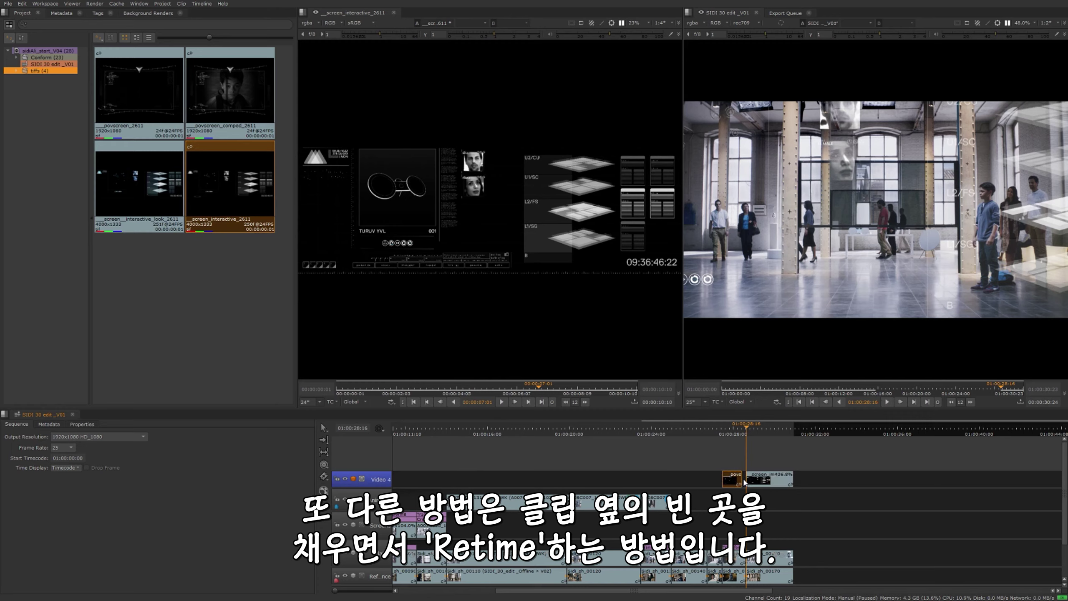
{"action": "left_click", "coordinate": [736, 433]}
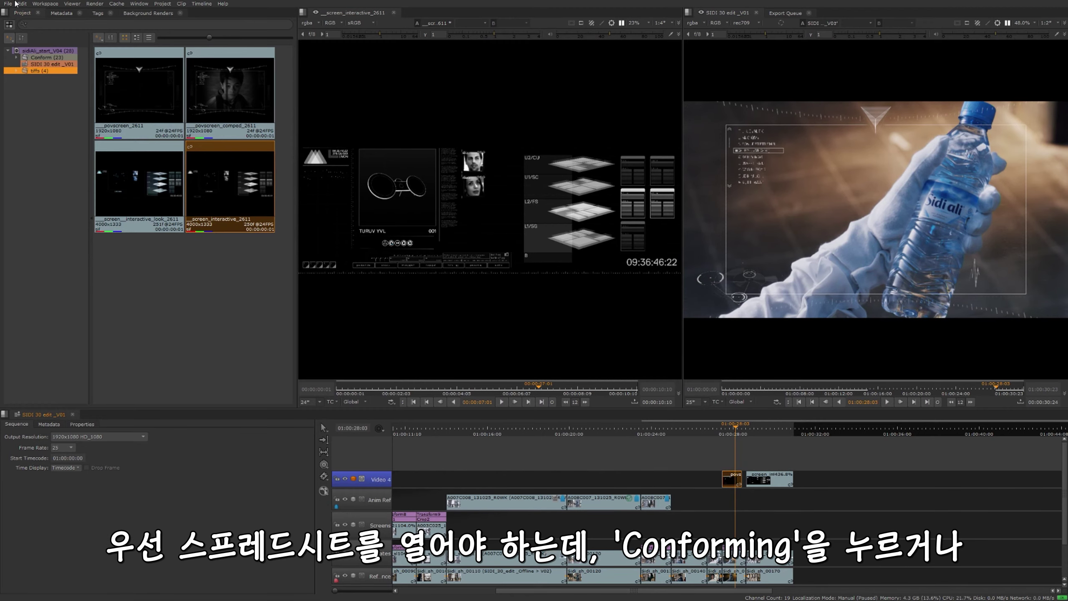
{"action": "left_click", "coordinate": [45, 4]}
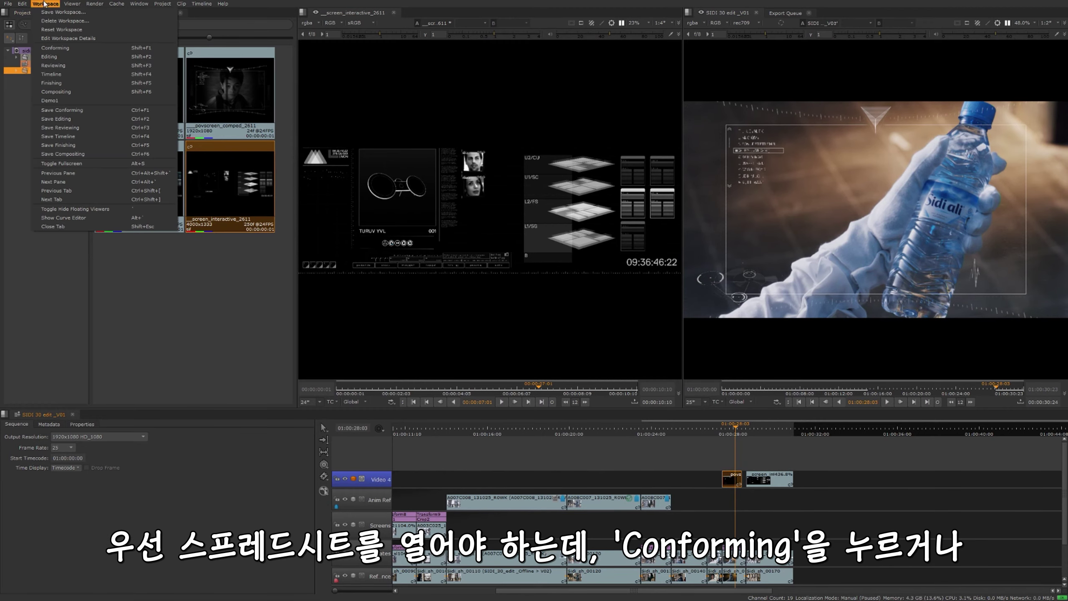
{"action": "left_click", "coordinate": [65, 48]}
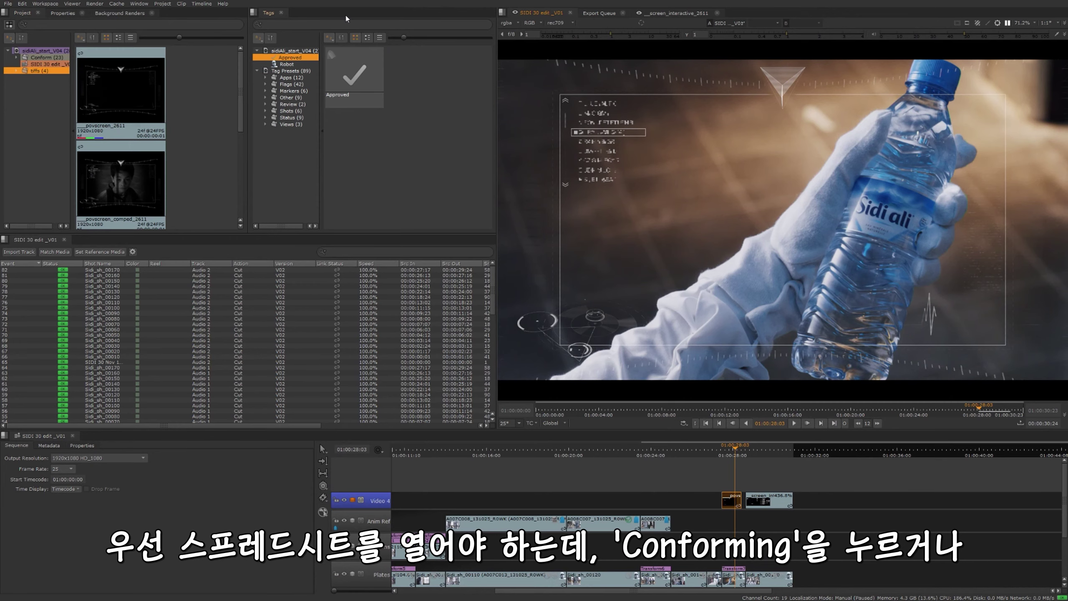
{"action": "right_click", "coordinate": [346, 18]}
{"action": "mouse_move", "coordinate": [388, 91]}
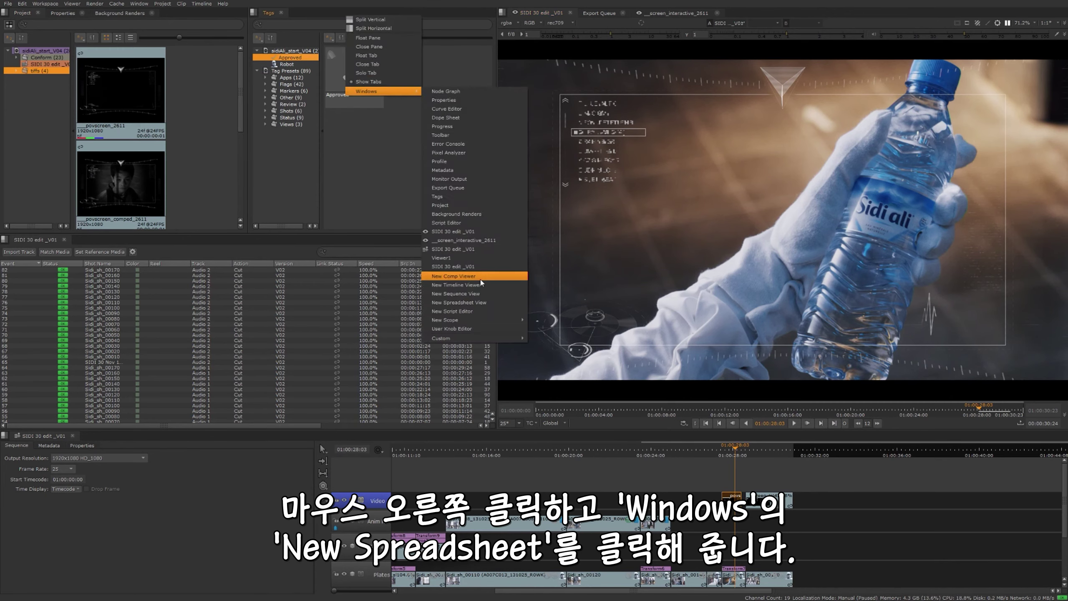
{"action": "left_click", "coordinate": [458, 302]}
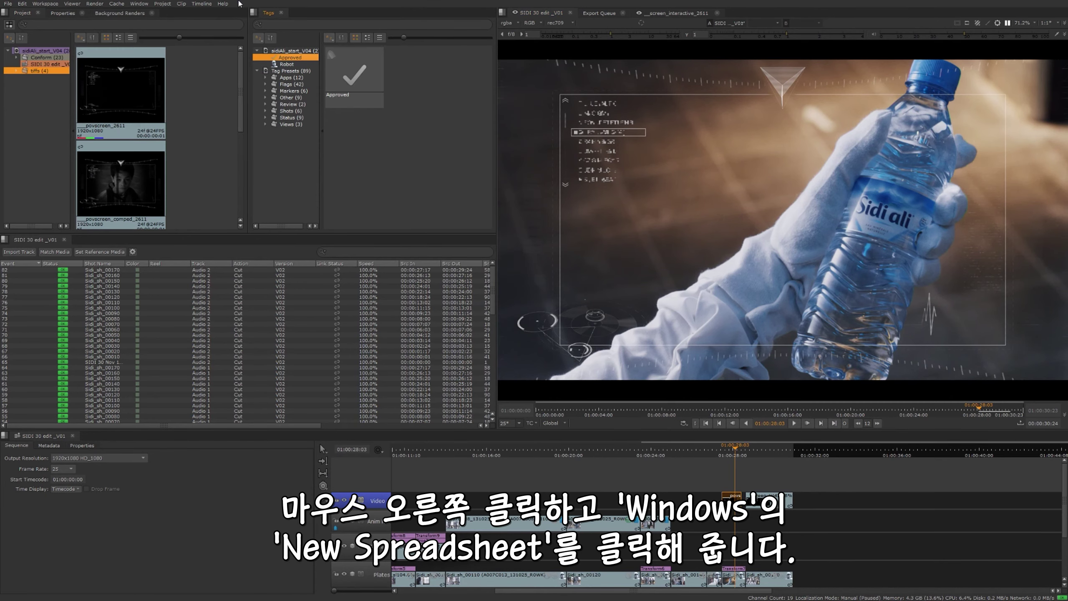
Select the povscreen clip on Video 4 and the Plates clip beneath it, and compare their Dst Duration values in the spreadsheet
{"action": "left_click", "coordinate": [725, 571]}
{"action": "left_click", "coordinate": [732, 582]}
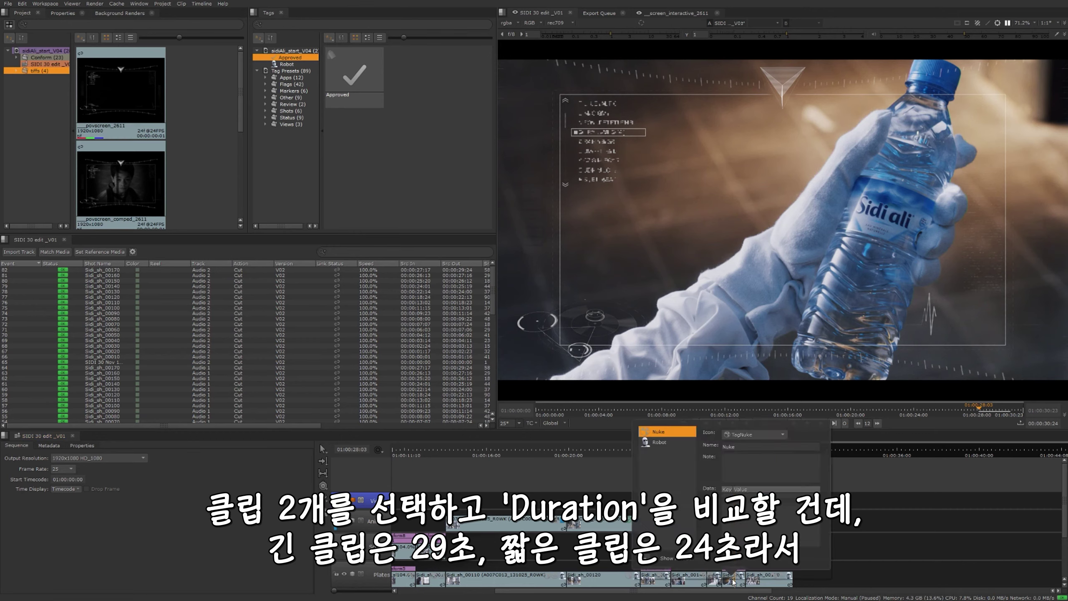
{"action": "left_click", "coordinate": [928, 518]}
{"action": "left_click", "coordinate": [733, 580]}
{"action": "left_click", "coordinate": [731, 500], "text": "shift"}
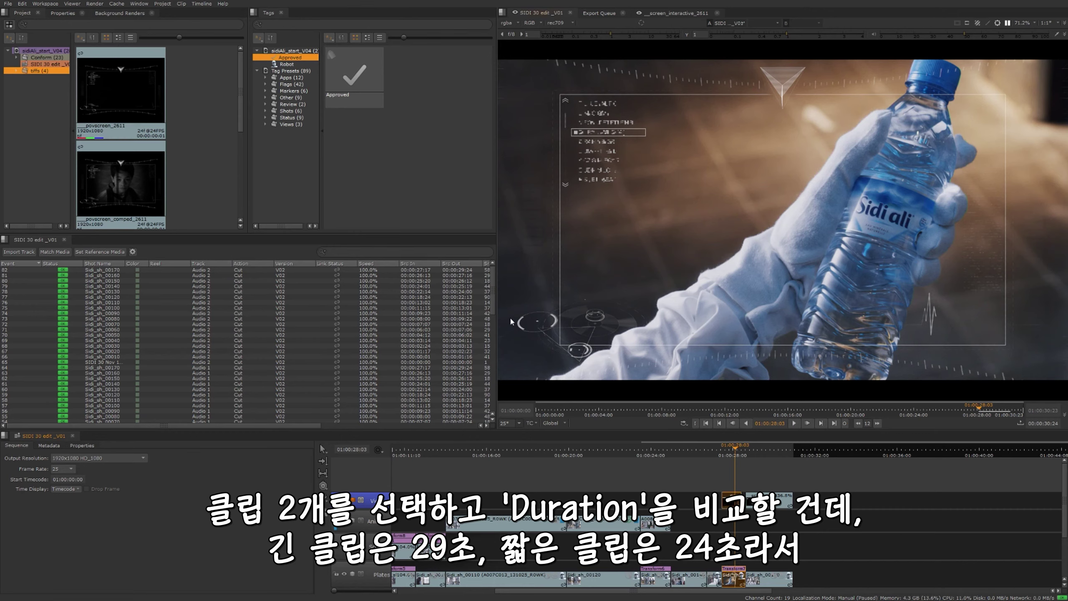
{"action": "left_click_drag", "start_coordinate": [492, 295], "coordinate": [492, 343]}
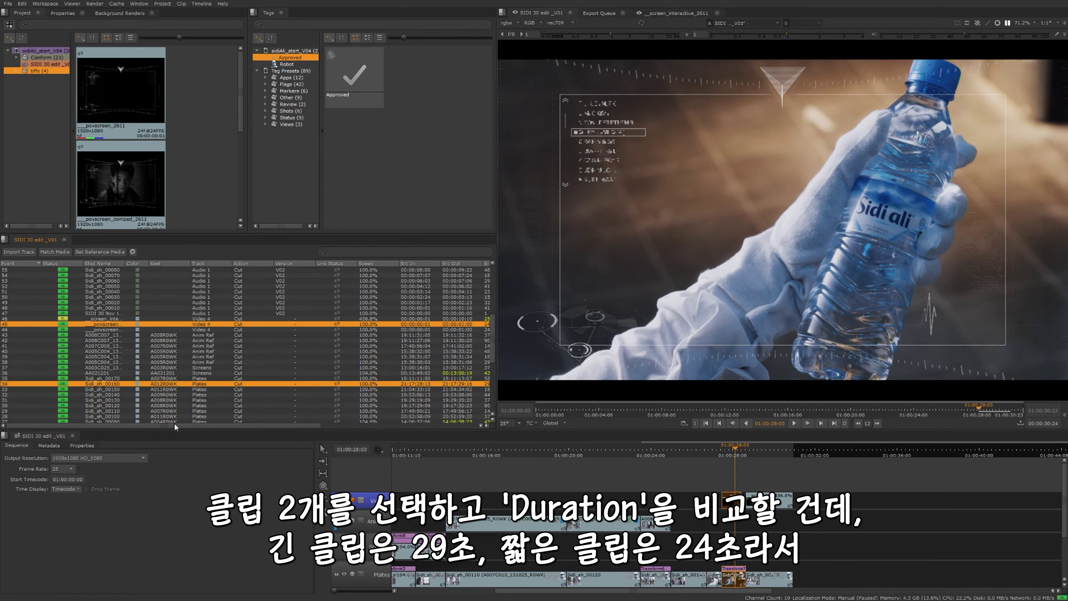
{"action": "left_click_drag", "start_coordinate": [195, 426], "coordinate": [356, 426]}
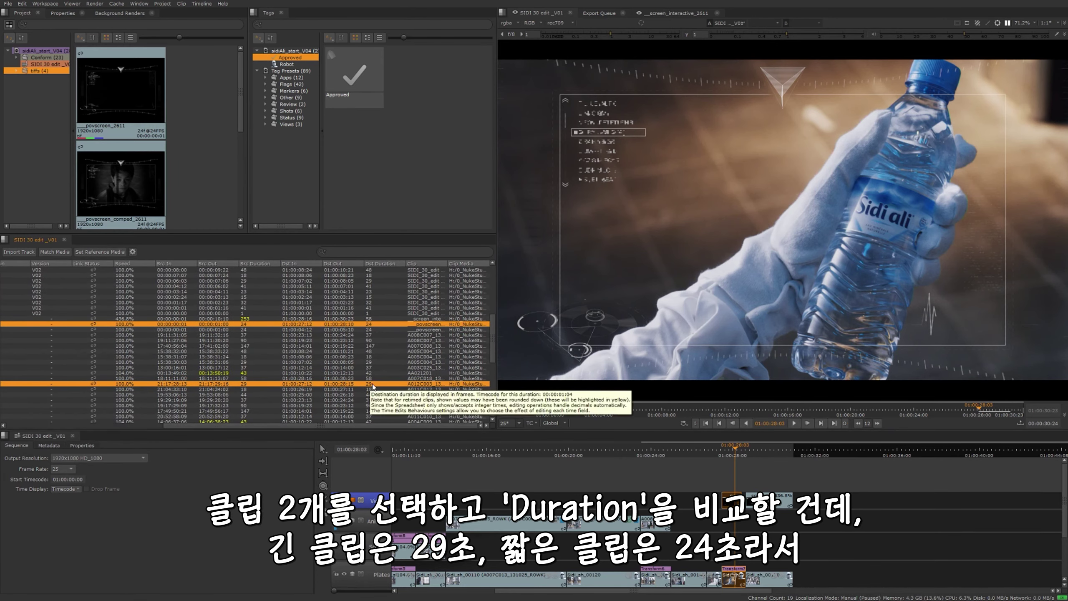
Set the Dst Duration of the Video 4 povscreen clip to 29 frames in the spreadsheet
{"action": "left_click", "coordinate": [377, 329]}
{"action": "left_click", "coordinate": [370, 320]}
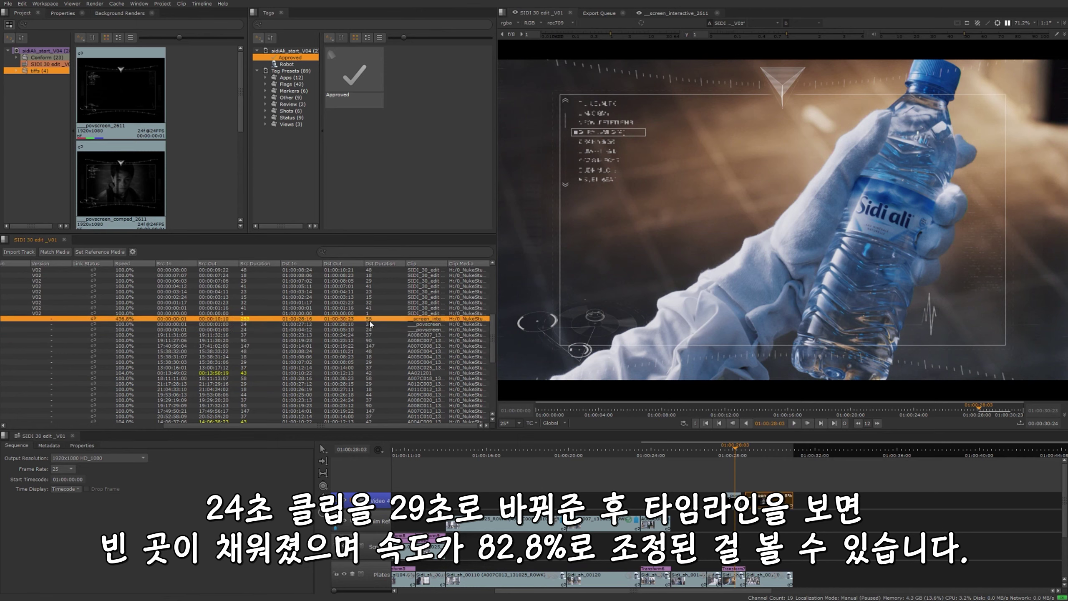
{"action": "double_click", "coordinate": [370, 323]}
{"action": "type", "text": "29"}
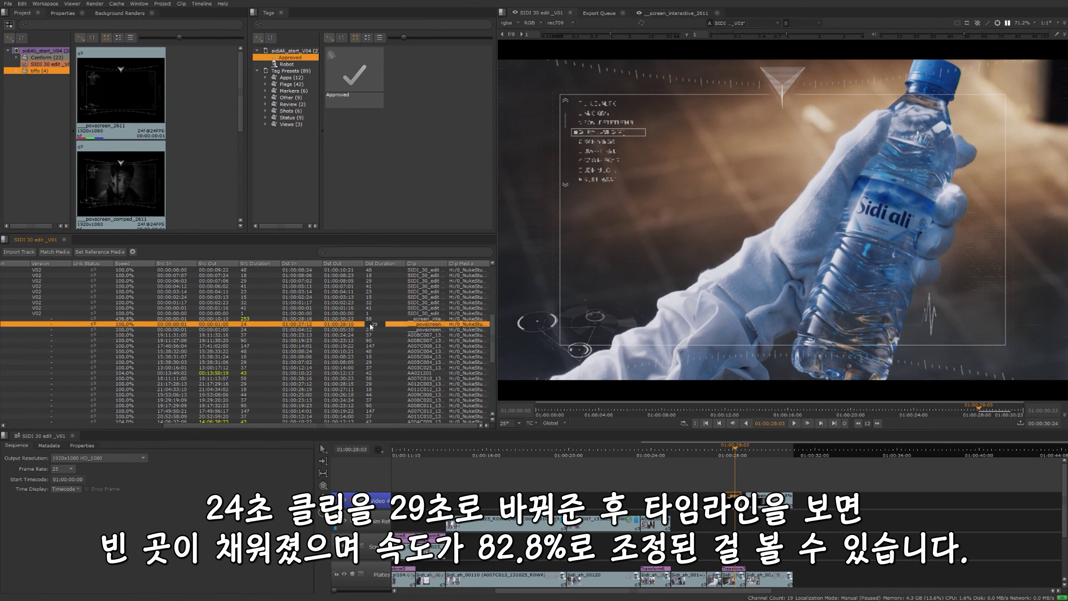
{"action": "key", "text": "Return"}
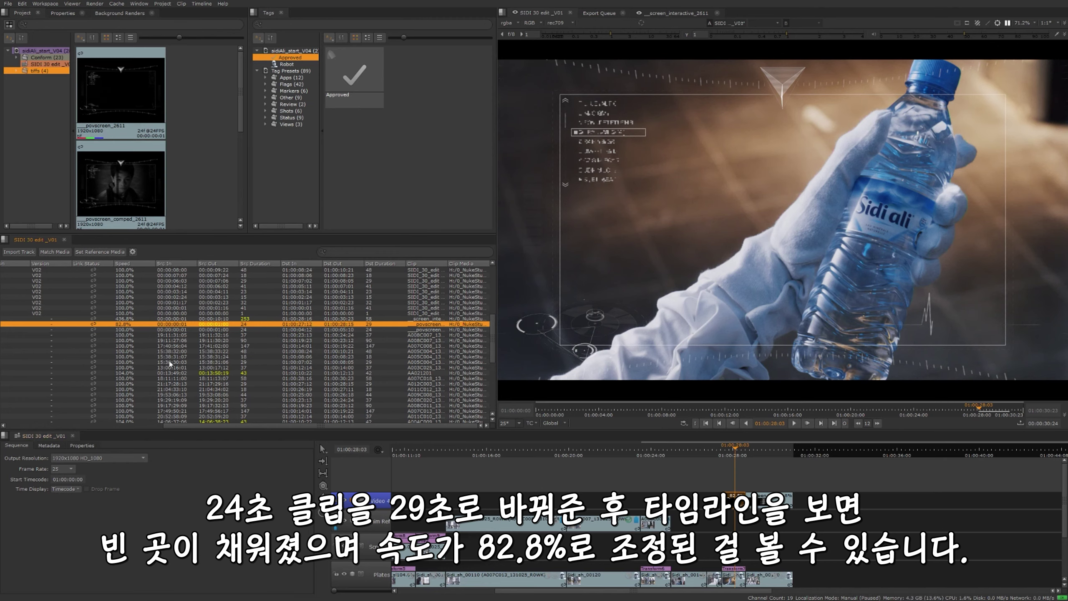
Clear the timeline selection and return to the Editing workspace
{"action": "left_click", "coordinate": [712, 498]}
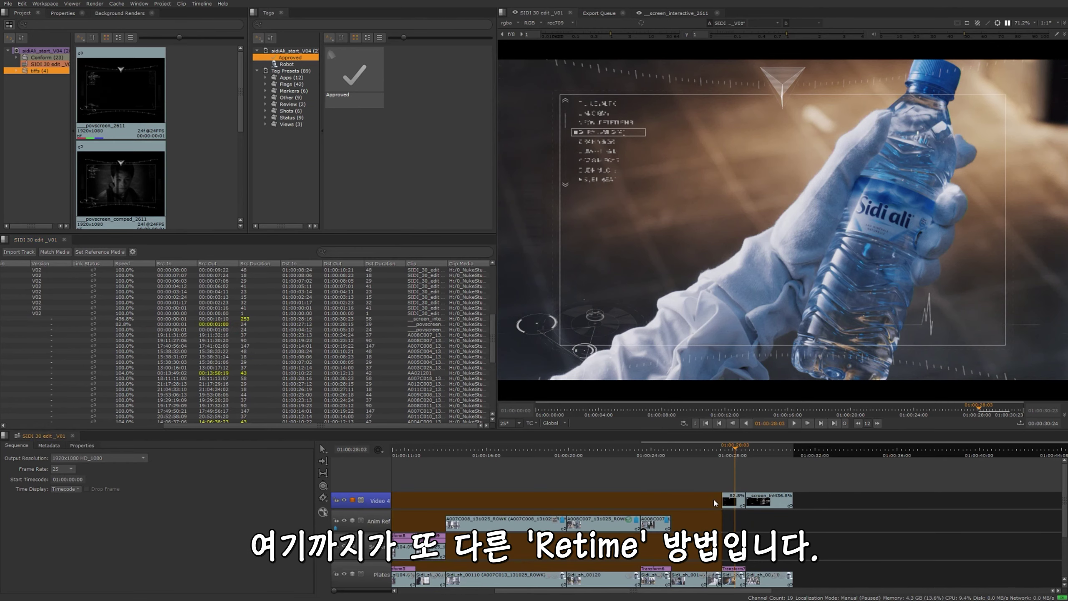
{"action": "left_click", "coordinate": [711, 477]}
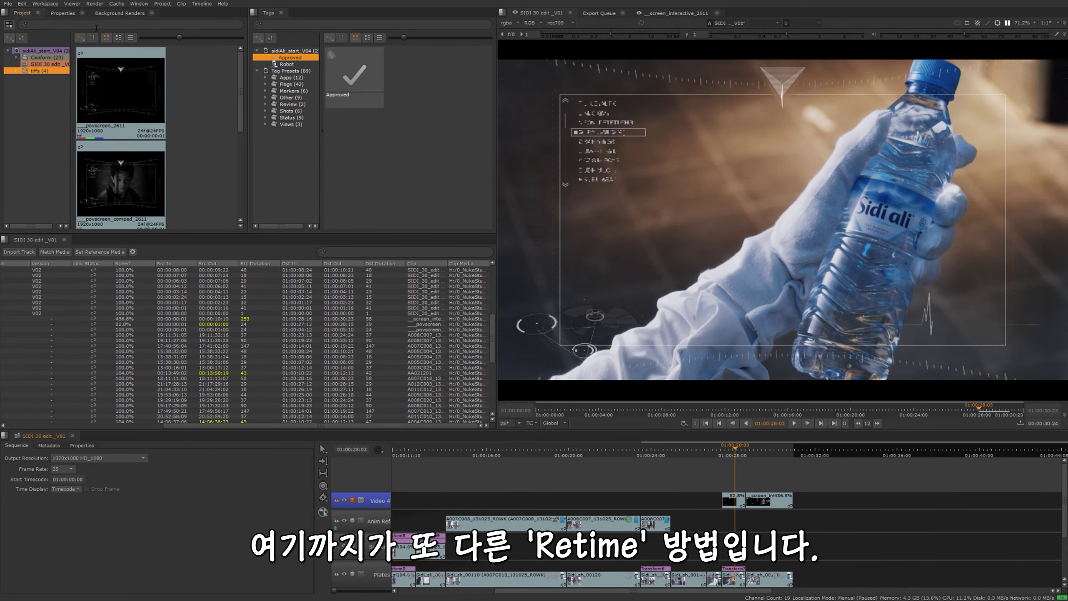
{"action": "left_click", "coordinate": [45, 4]}
{"action": "left_click", "coordinate": [53, 57]}
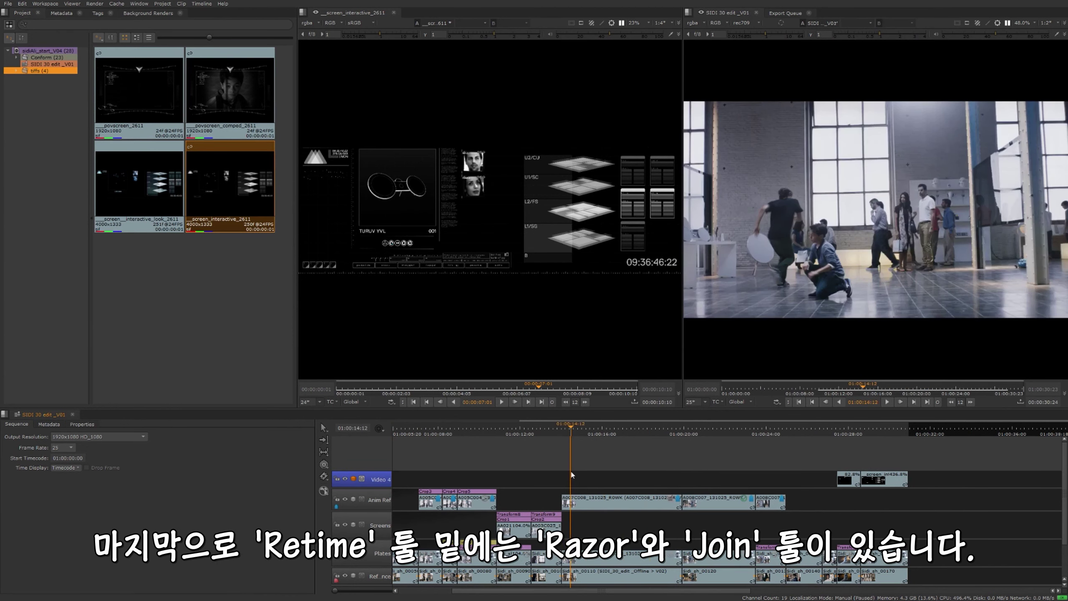
Move the playhead to 01:00:17:02 and cut the long Anim Ref clip at three points with the Razor tool
{"action": "left_click", "coordinate": [662, 476]}
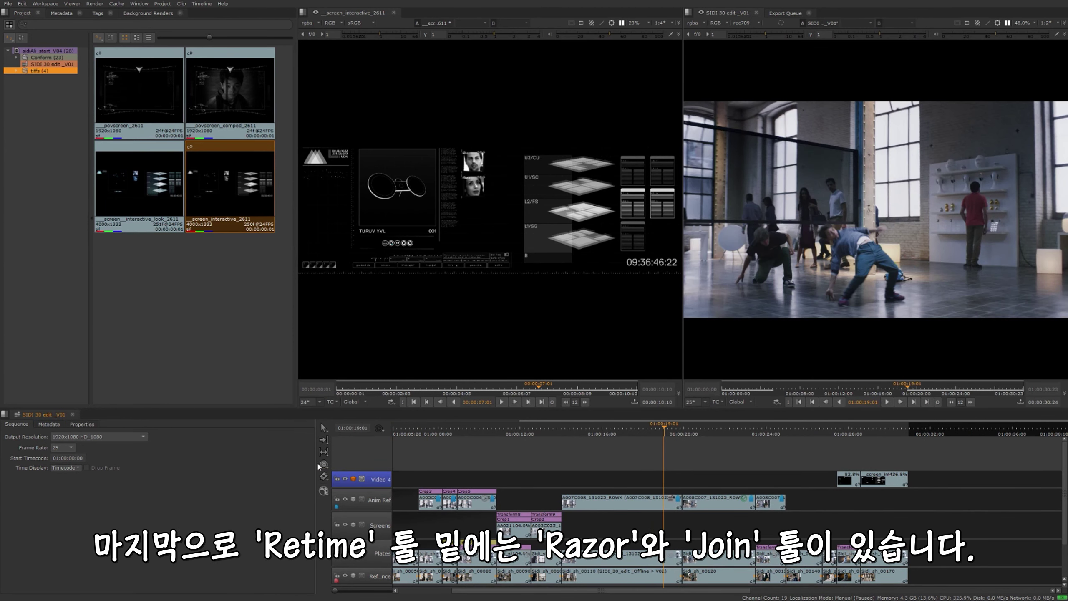
{"action": "left_click", "coordinate": [323, 476]}
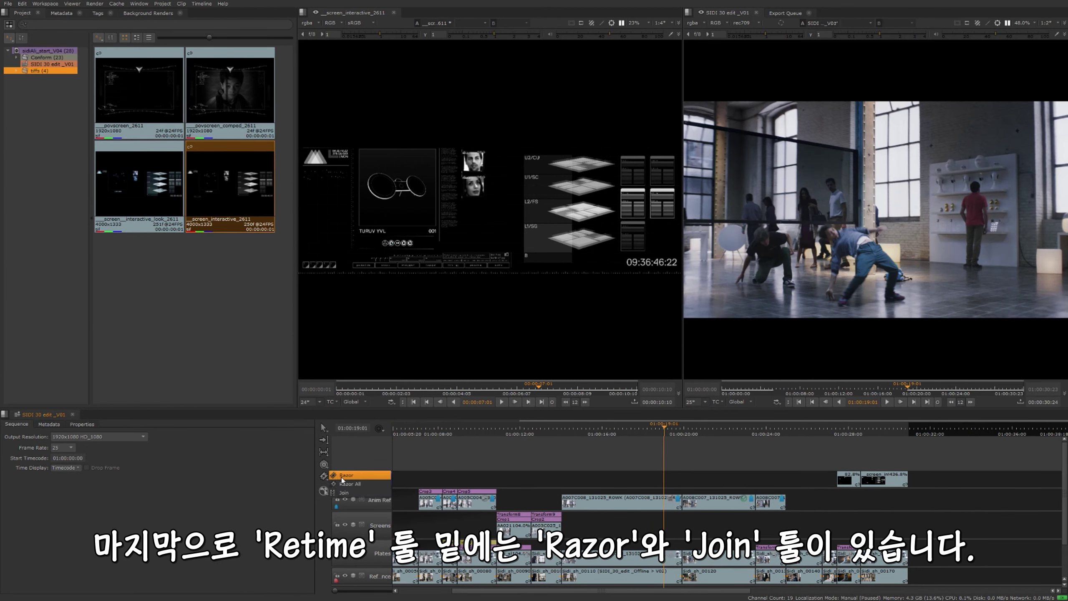
{"action": "left_click", "coordinate": [344, 480]}
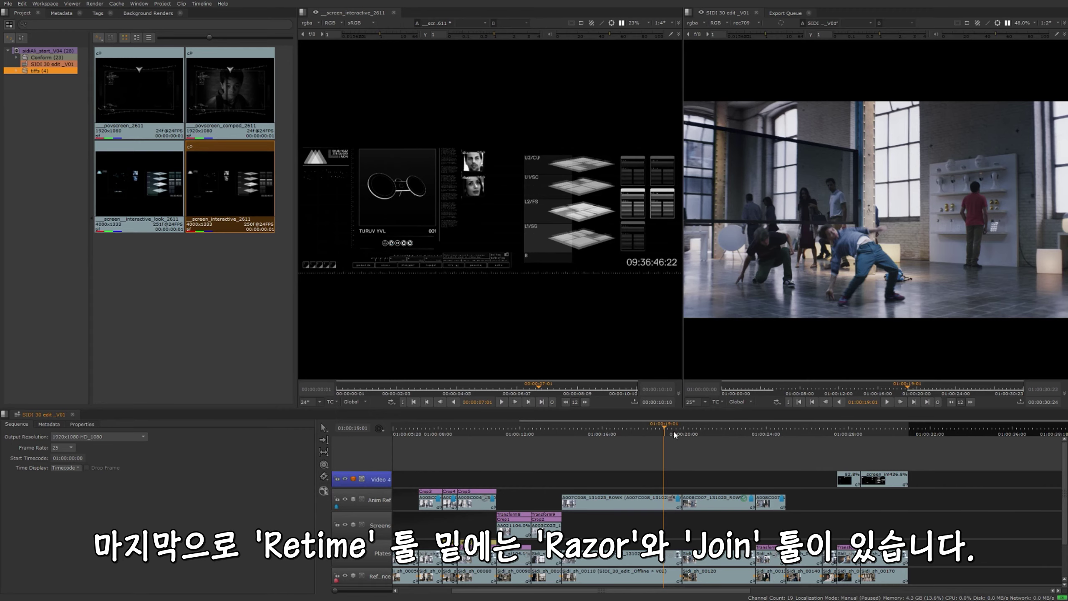
{"action": "left_click_drag", "start_coordinate": [665, 428], "coordinate": [624, 429]}
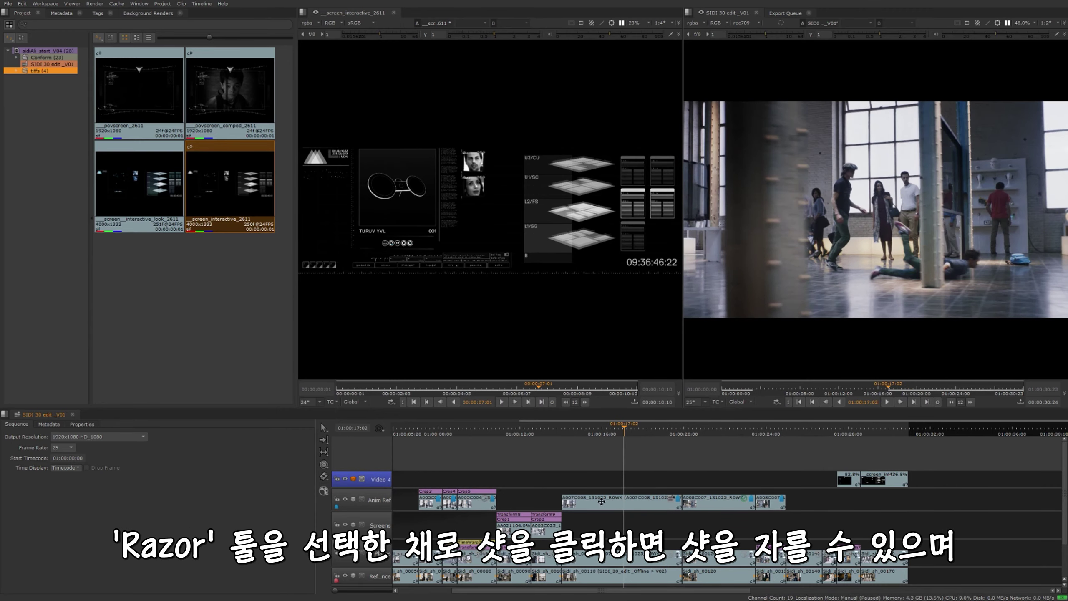
{"action": "left_click", "coordinate": [324, 477]}
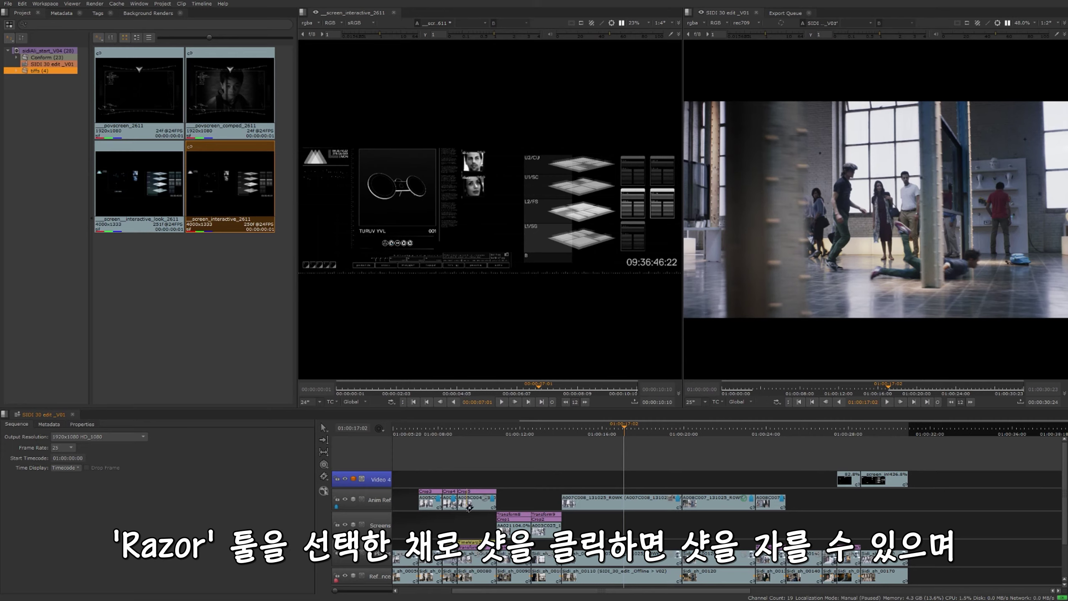
{"action": "left_click", "coordinate": [590, 502]}
{"action": "left_click", "coordinate": [664, 501]}
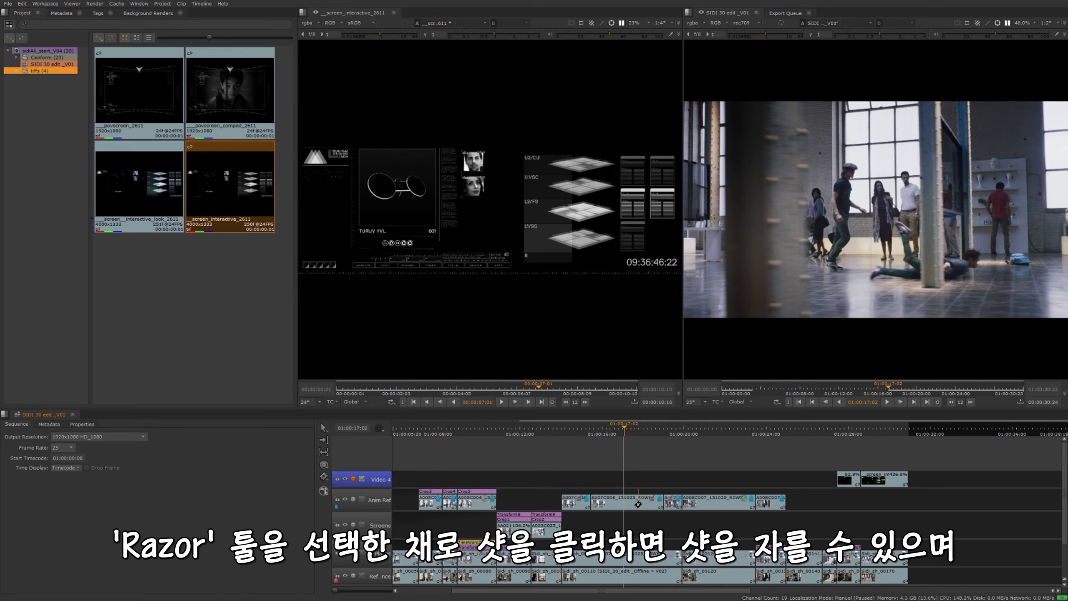
{"action": "left_click", "coordinate": [636, 501]}
Try cutting all tracks at several points with the Razor All tool, and undo those cuts
{"action": "left_click", "coordinate": [325, 477]}
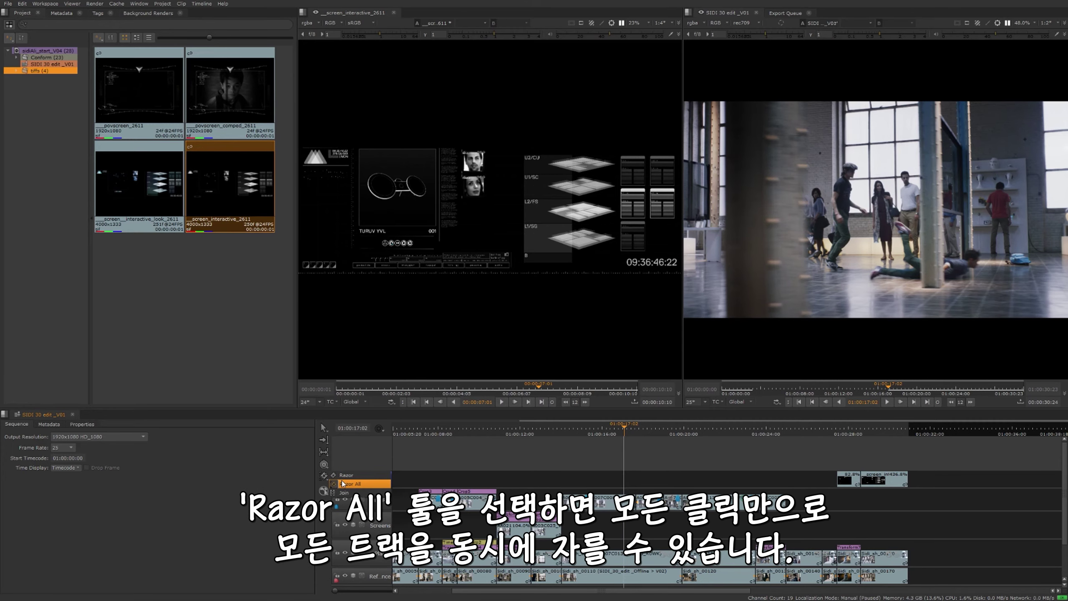
{"action": "left_click", "coordinate": [343, 483]}
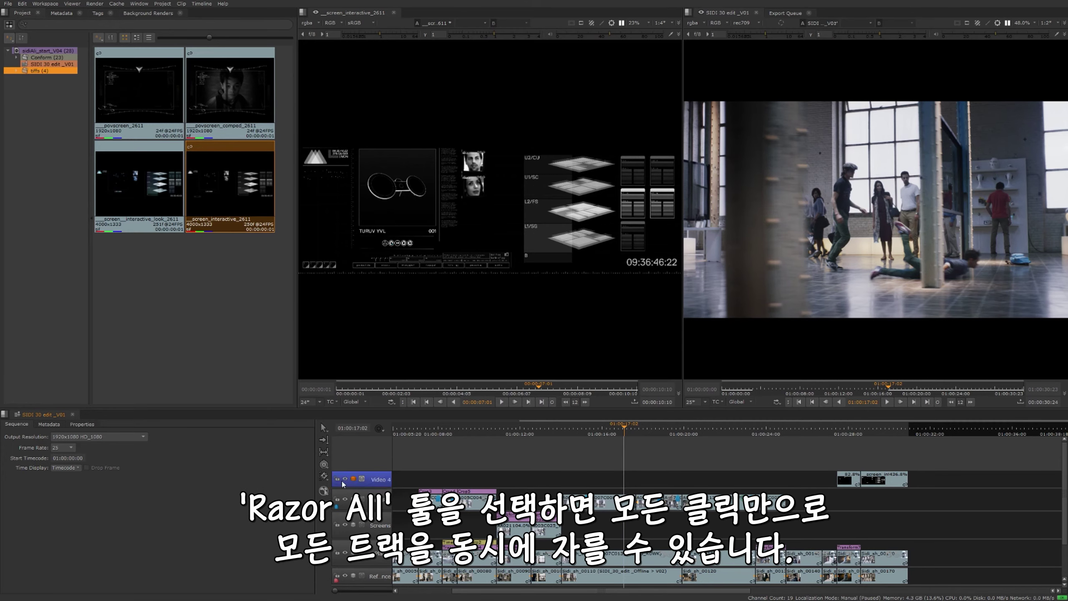
{"action": "left_click", "coordinate": [609, 501]}
{"action": "left_click", "coordinate": [574, 501]}
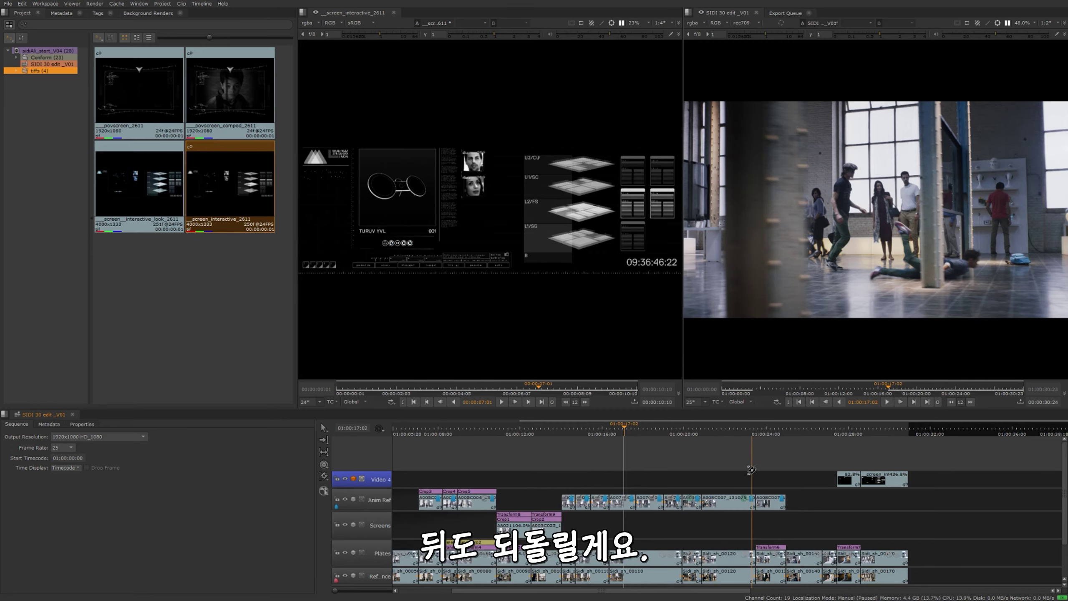
{"action": "key", "text": "ctrl+z"}
{"action": "key", "text": "ctrl+z"}
{"action": "key", "text": "ctrl+z"}
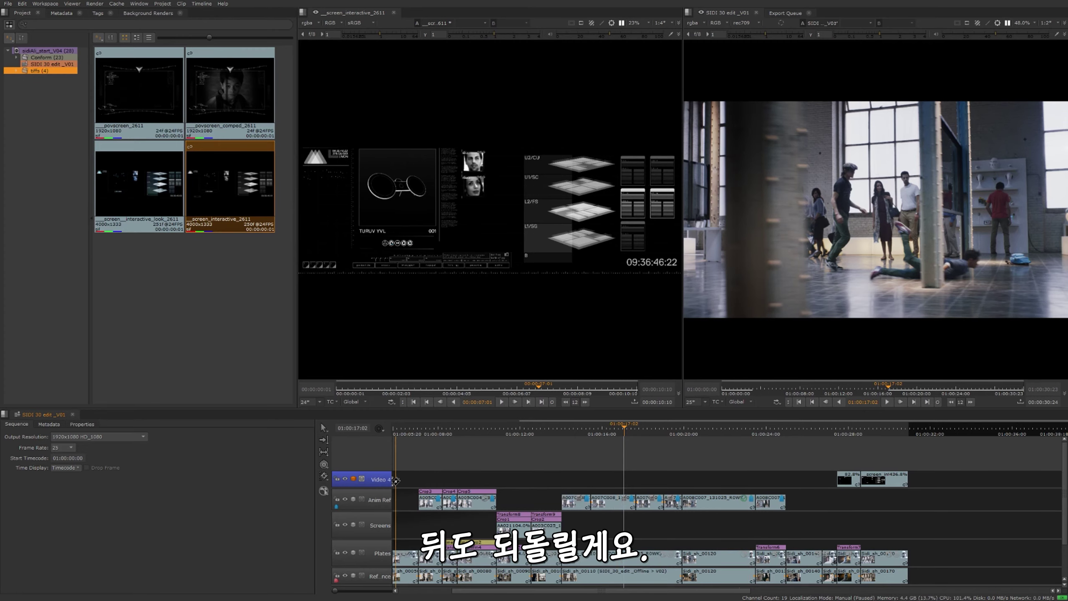
Rejoin the separated pieces of the long Anim Ref clip at all three cuts with the Join tool
{"action": "left_click", "coordinate": [324, 476]}
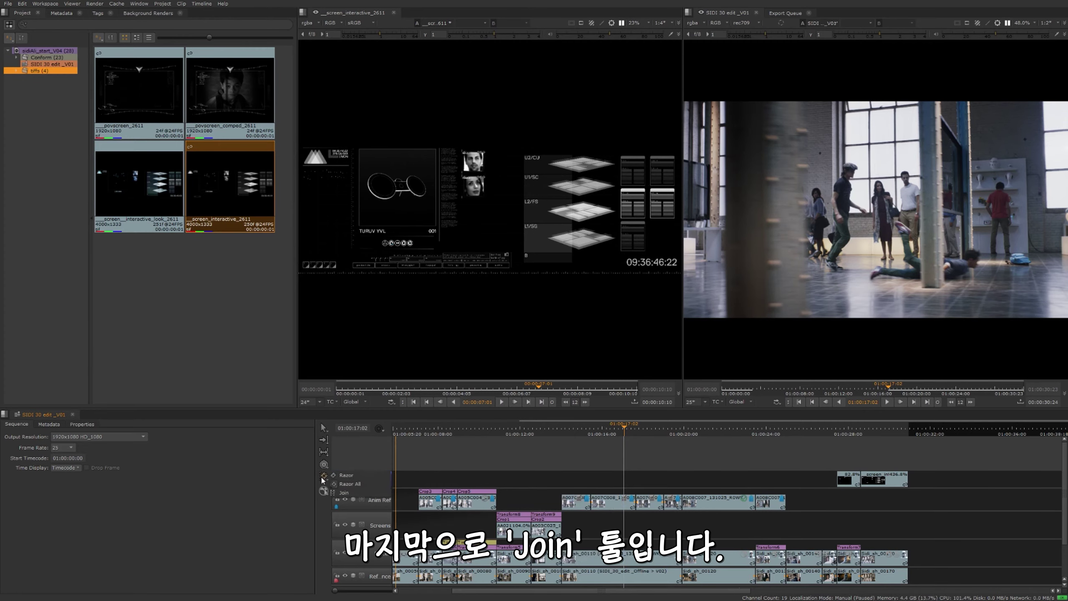
{"action": "left_click", "coordinate": [341, 492]}
{"action": "left_click", "coordinate": [590, 499]}
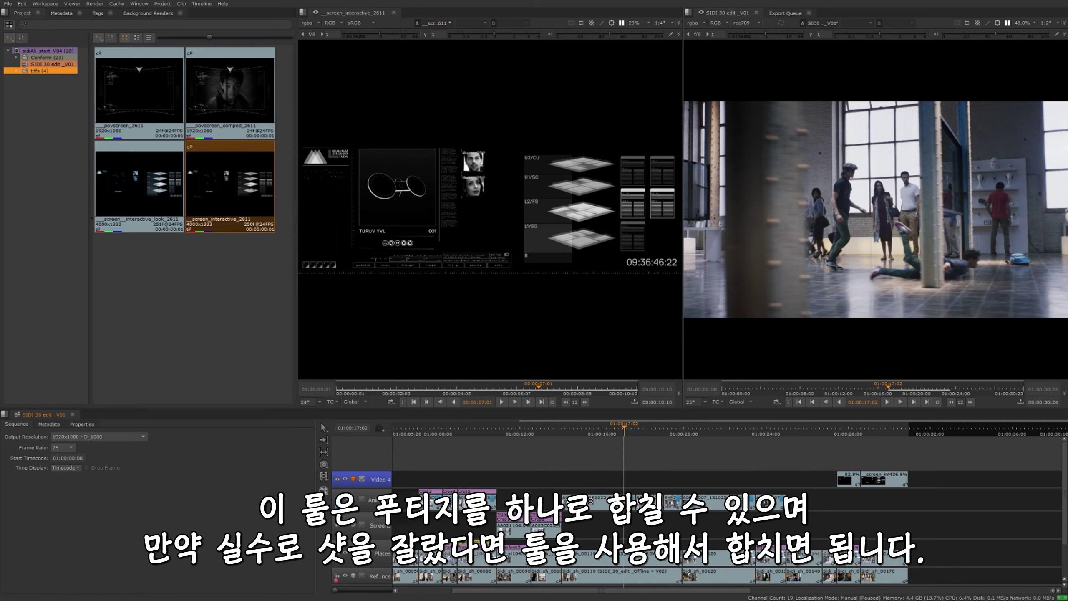
{"action": "left_click", "coordinate": [637, 503]}
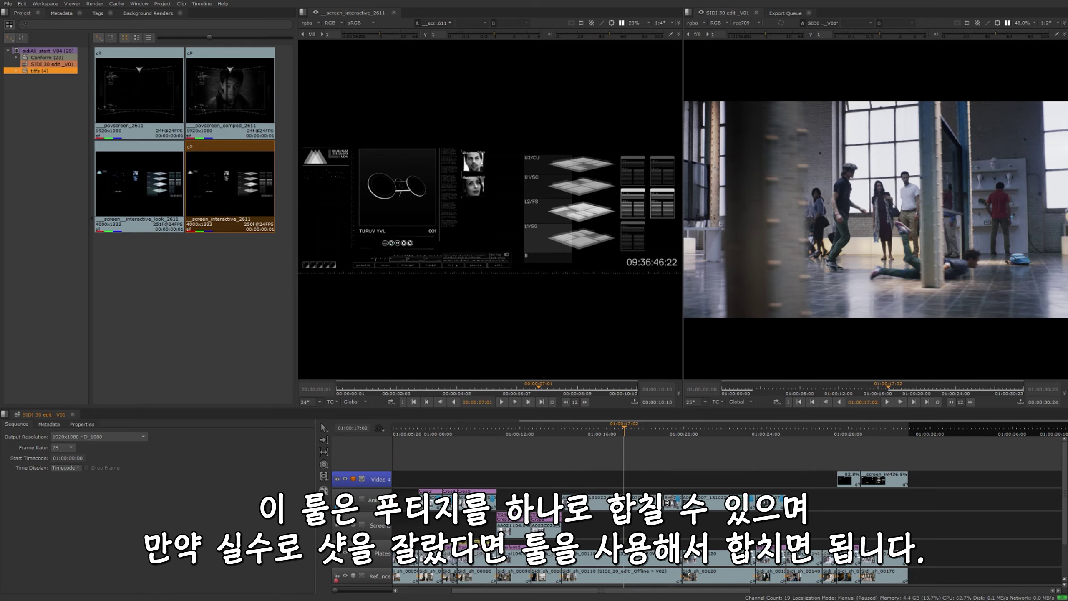
{"action": "left_click", "coordinate": [665, 503]}
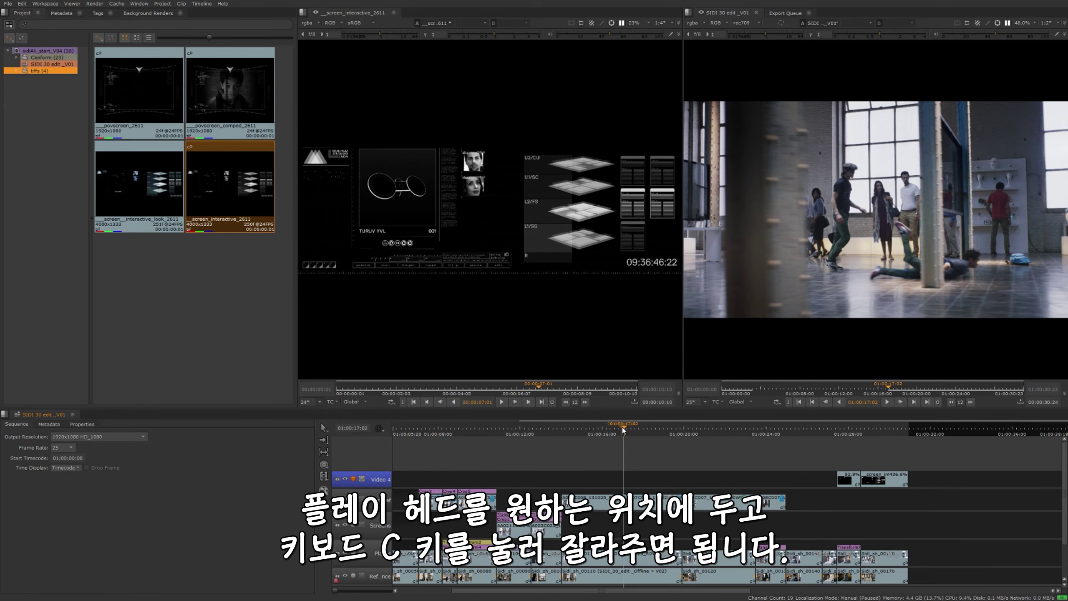
Move the playhead to 01:00:16:18 and try cutting only the selected long Anim Ref clip there
{"action": "mouse_move", "coordinate": [618, 429]}
{"action": "left_mouse_down"}
{"action": "mouse_move", "coordinate": [580, 428]}
{"action": "mouse_move", "coordinate": [617, 428]}
{"action": "left_mouse_up"}
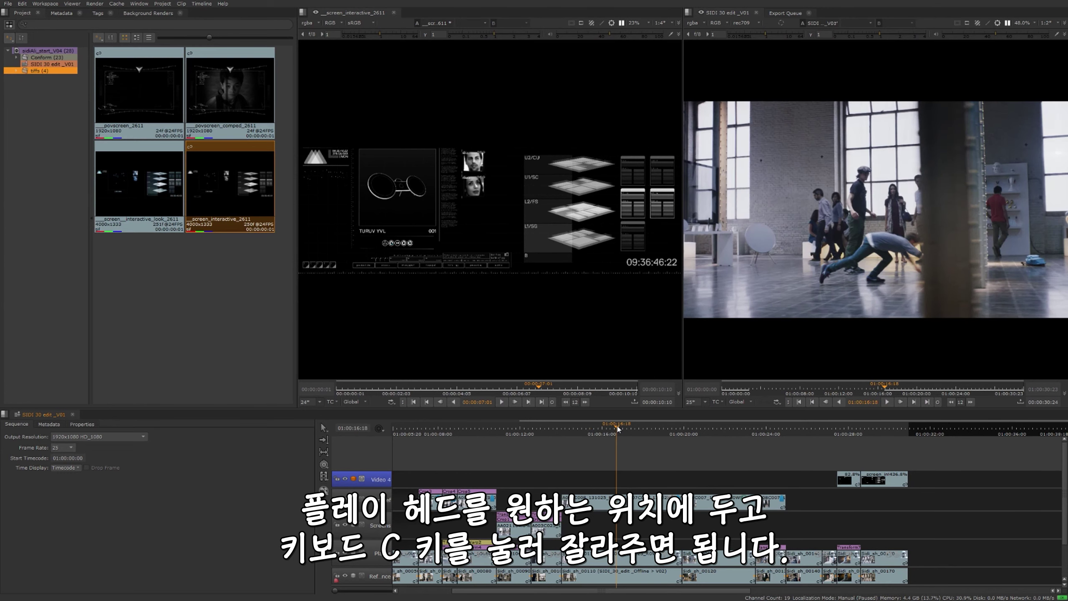
{"action": "left_click", "coordinate": [636, 496]}
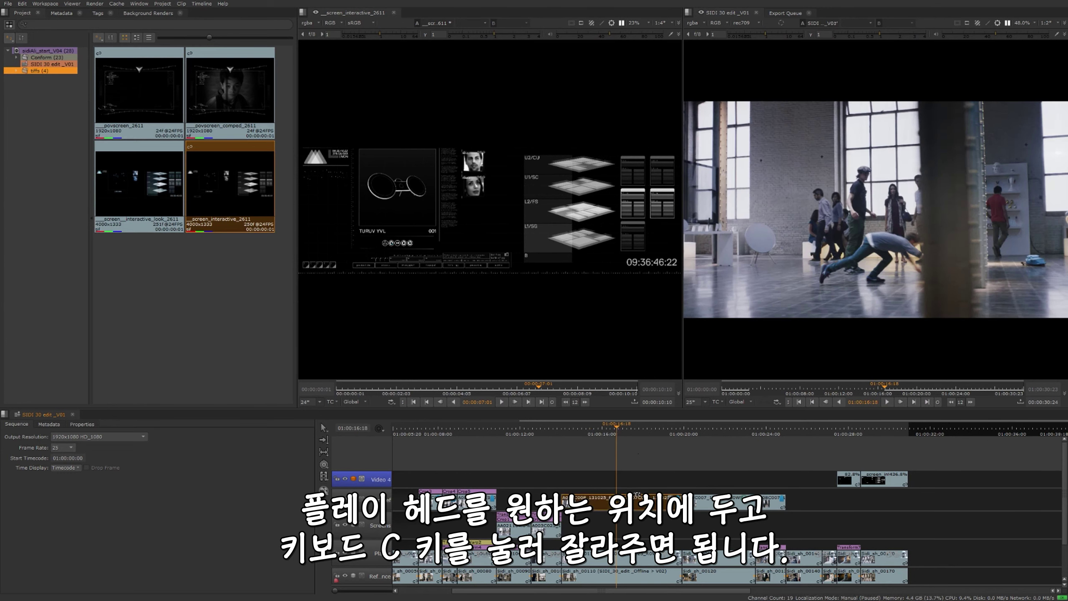
{"action": "key", "text": "c"}
Try cutting all tracks at playhead position 01:00:15:11, and undo the test cuts
{"action": "left_click_drag", "start_coordinate": [616, 430], "coordinate": [590, 432]}
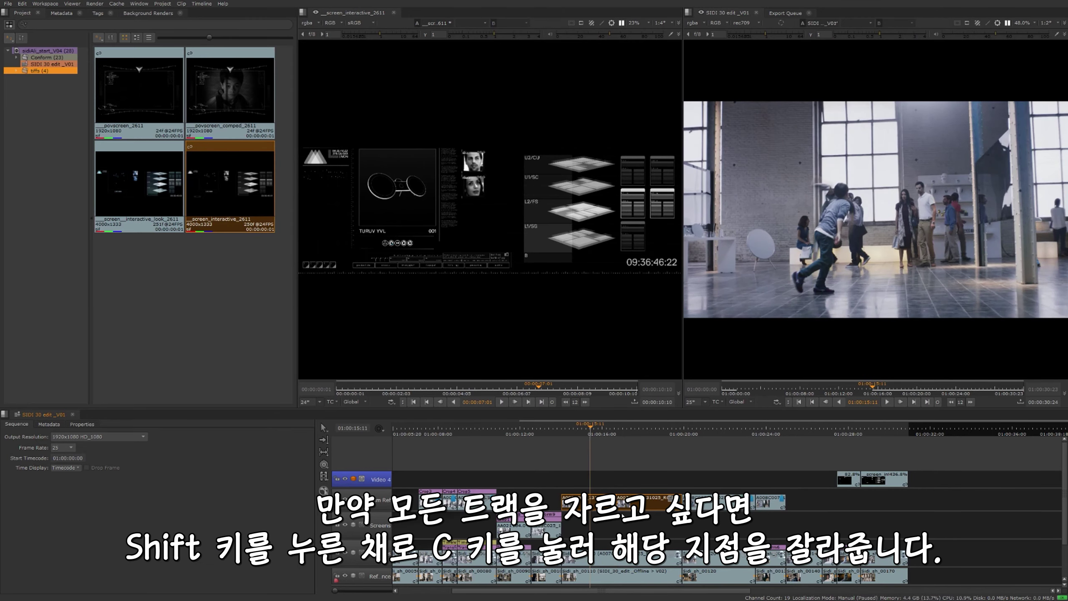
{"action": "key", "text": "shift+c"}
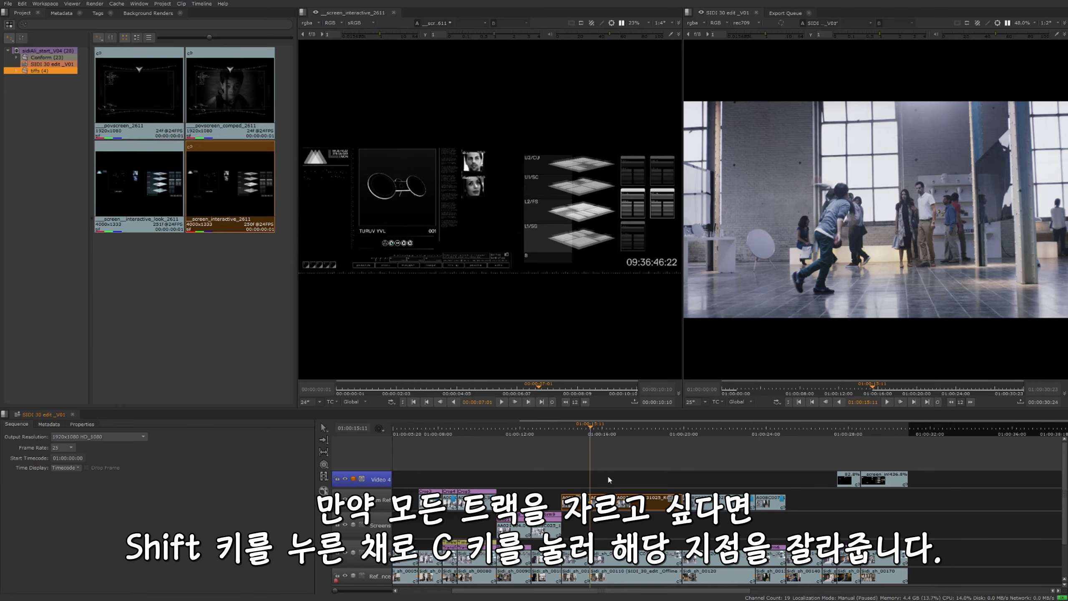
{"action": "key", "text": "ctrl+z"}
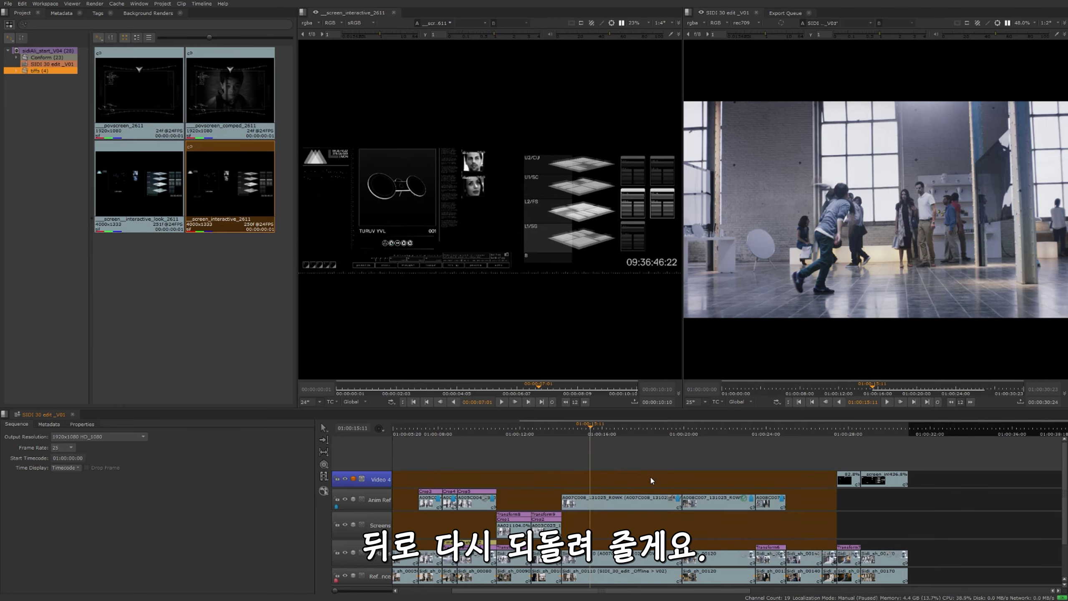
{"action": "key", "text": "ctrl+z"}
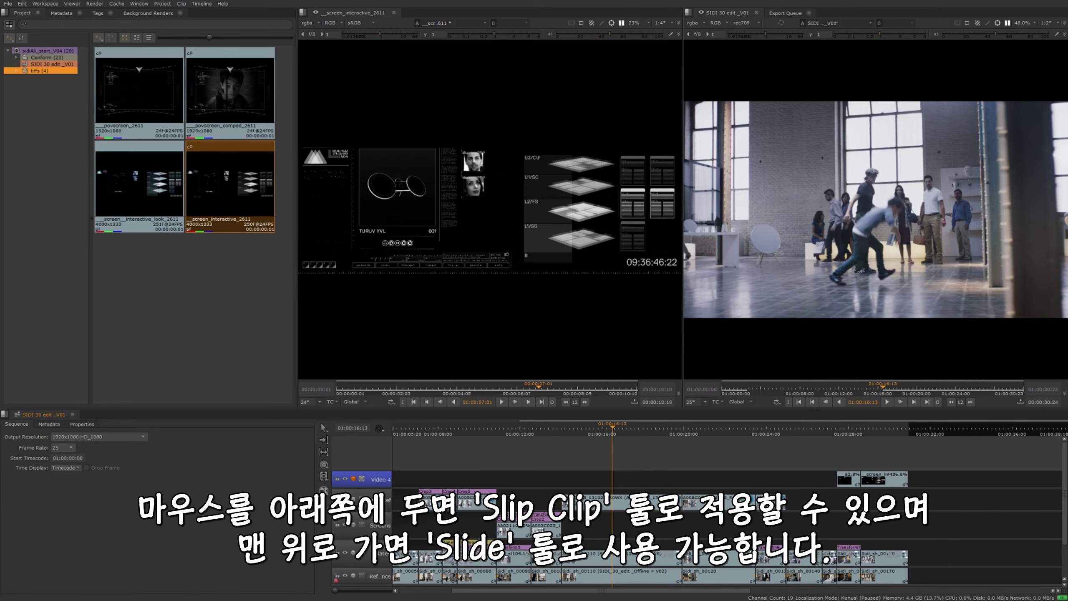
Try sliding the long Anim Ref clip slightly earlier and rolling the edit point it shares with the next clip
{"action": "left_click_drag", "start_coordinate": [631, 495], "coordinate": [616, 495]}
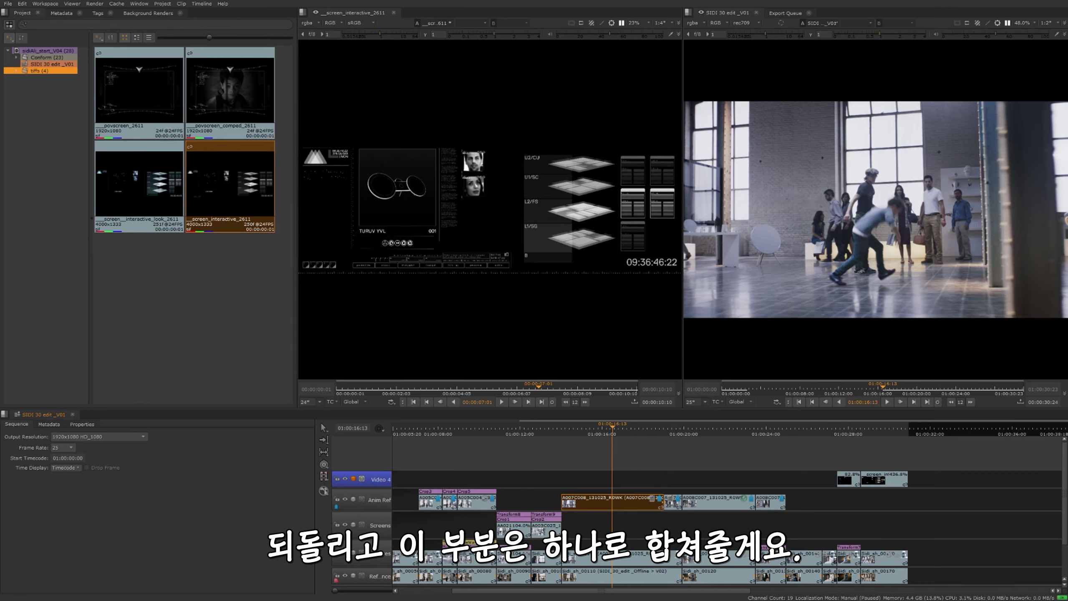
{"action": "left_click", "coordinate": [527, 488]}
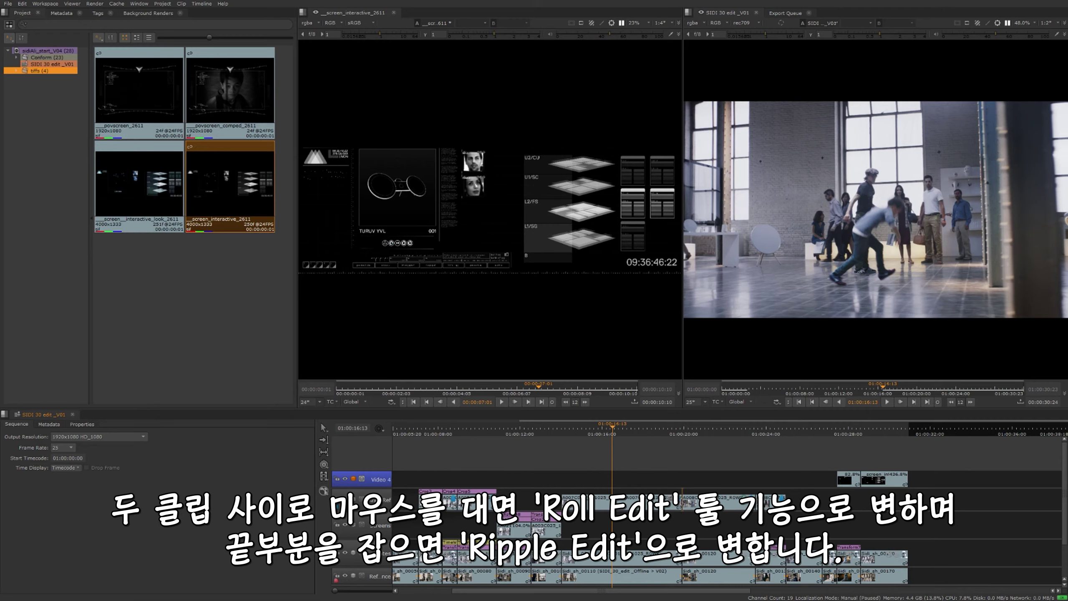
{"action": "left_click_drag", "start_coordinate": [681, 501], "coordinate": [682, 501]}
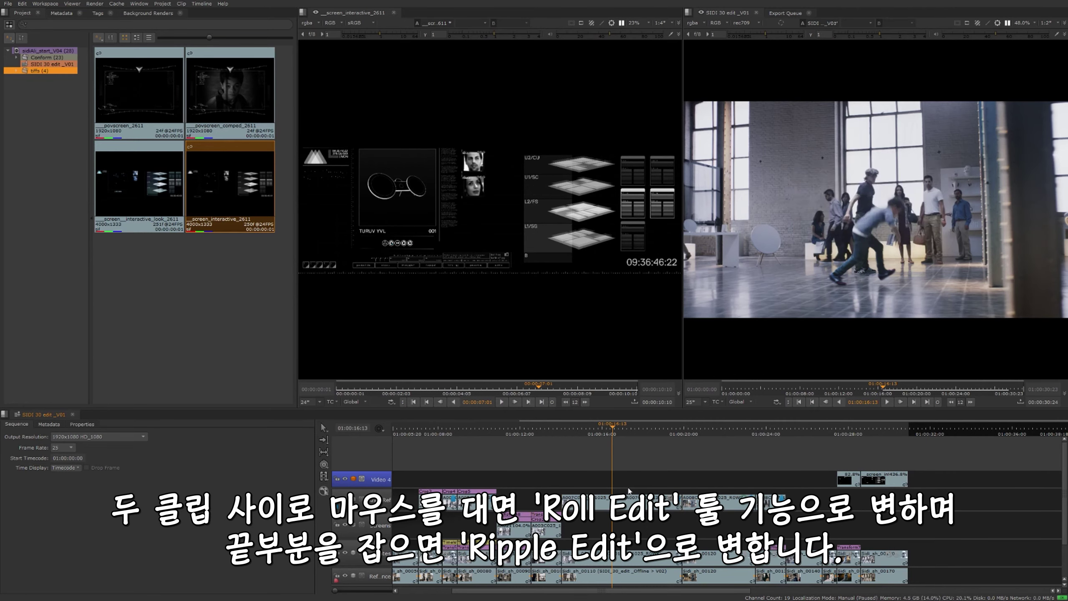